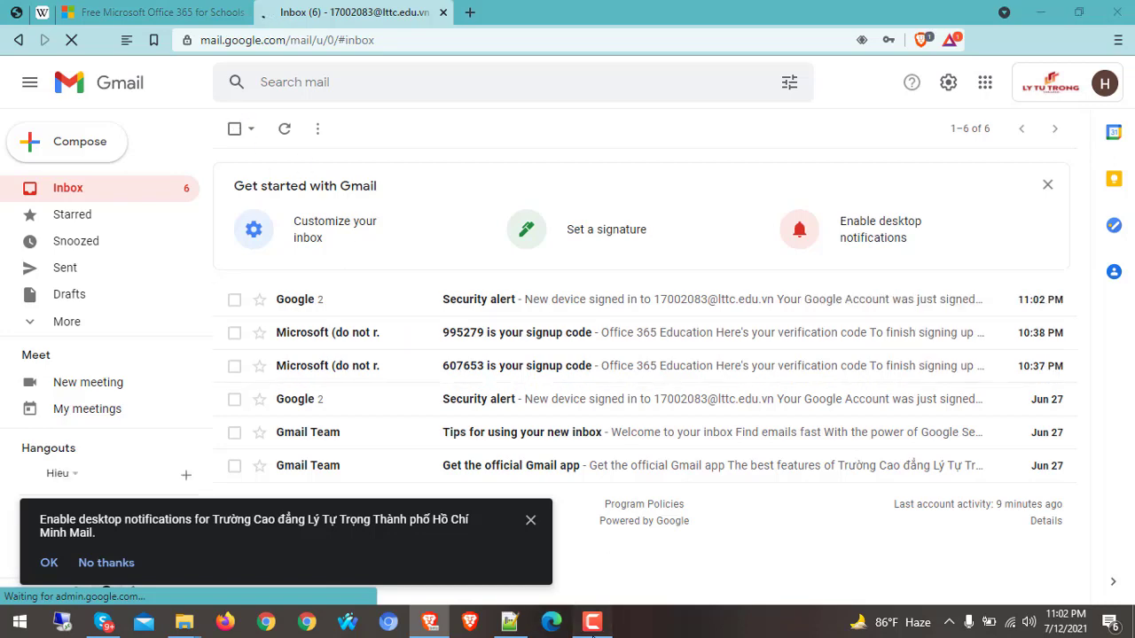
From the school account's Gmail inbox, check the account menu, then bring up the Google apps grid
click(1058, 551)
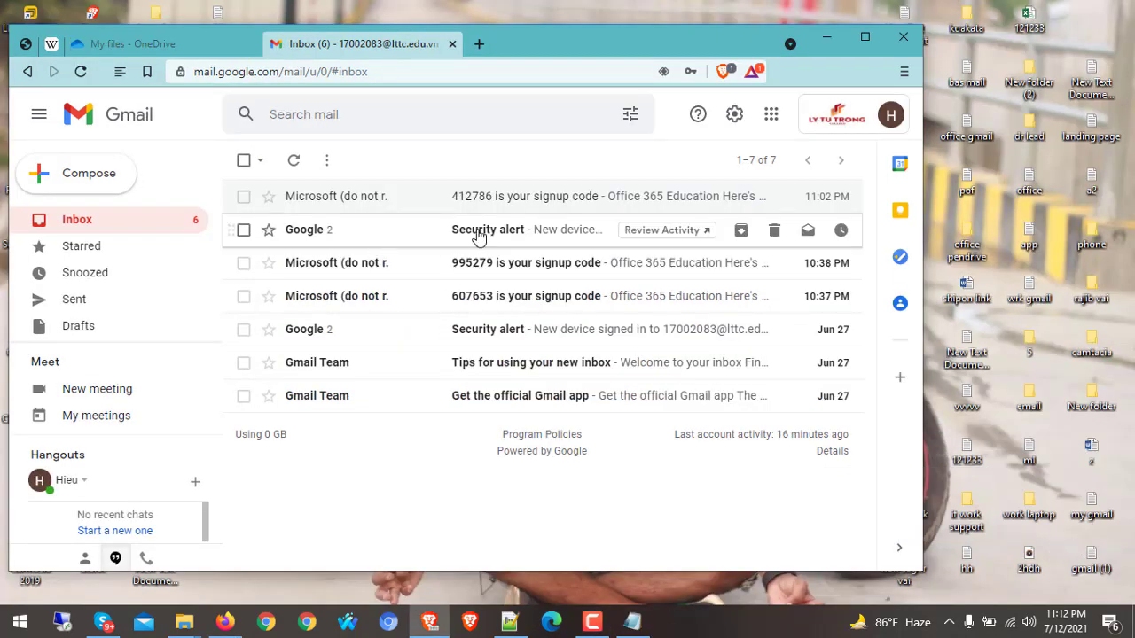
click(890, 114)
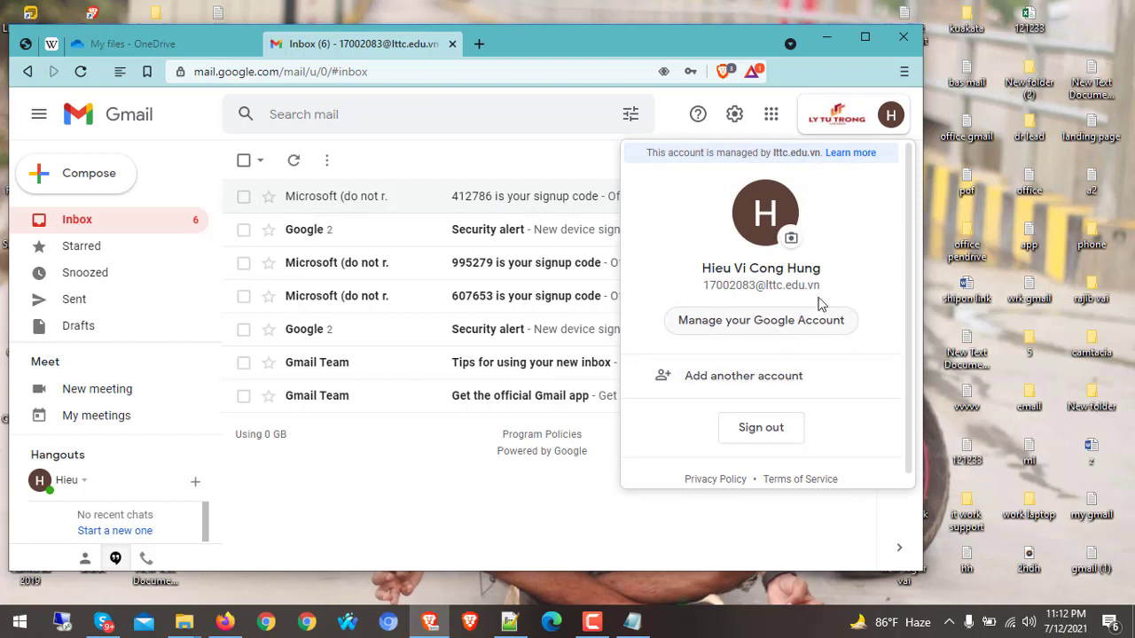
click(888, 117)
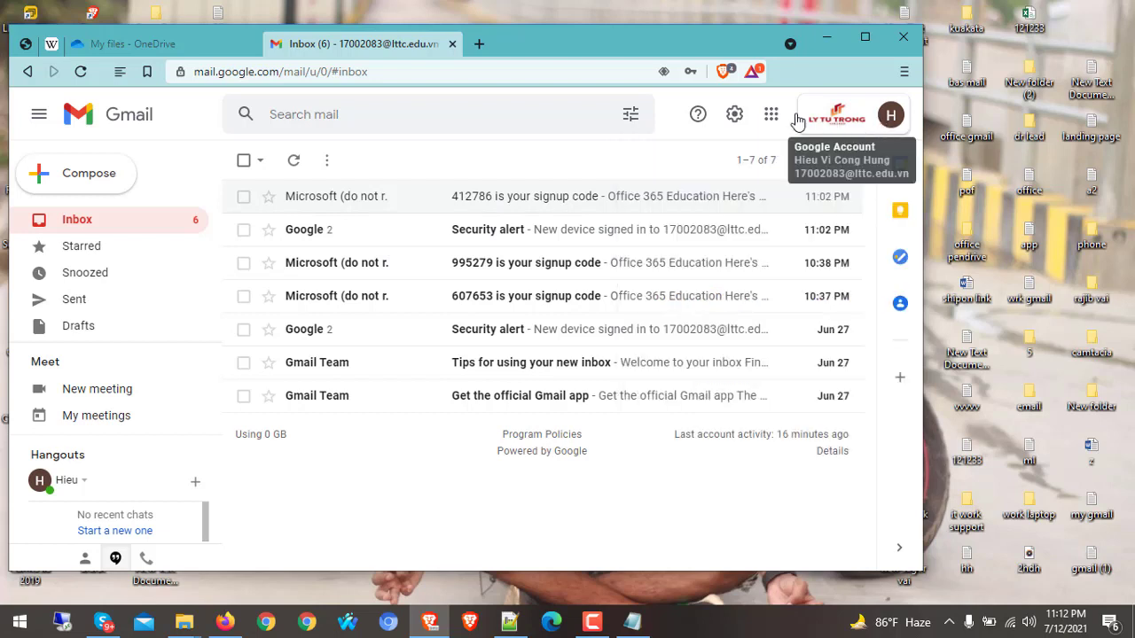
click(765, 116)
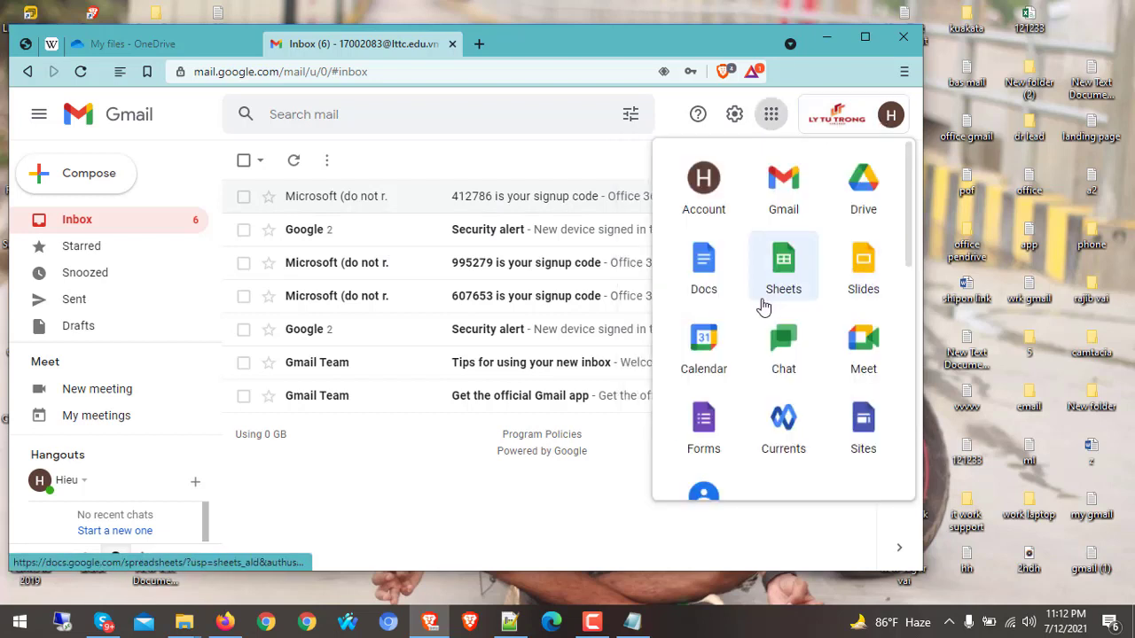
Launch Google Calendar from the Google apps list
scroll(772, 367, down, 2)
scroll(775, 400, up, 2)
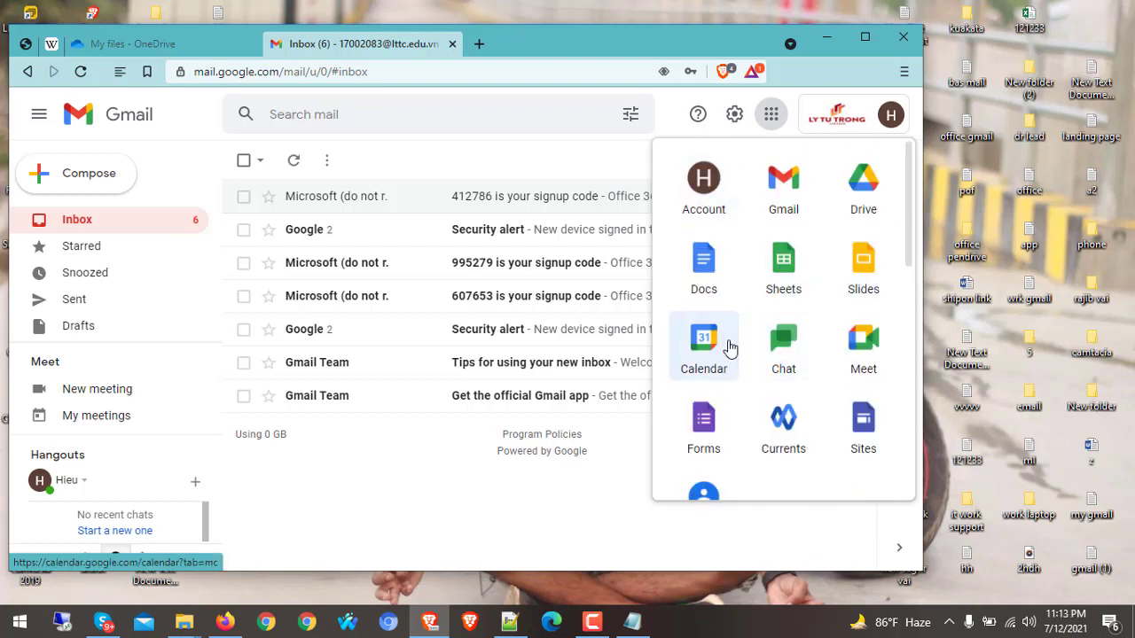
click(703, 341)
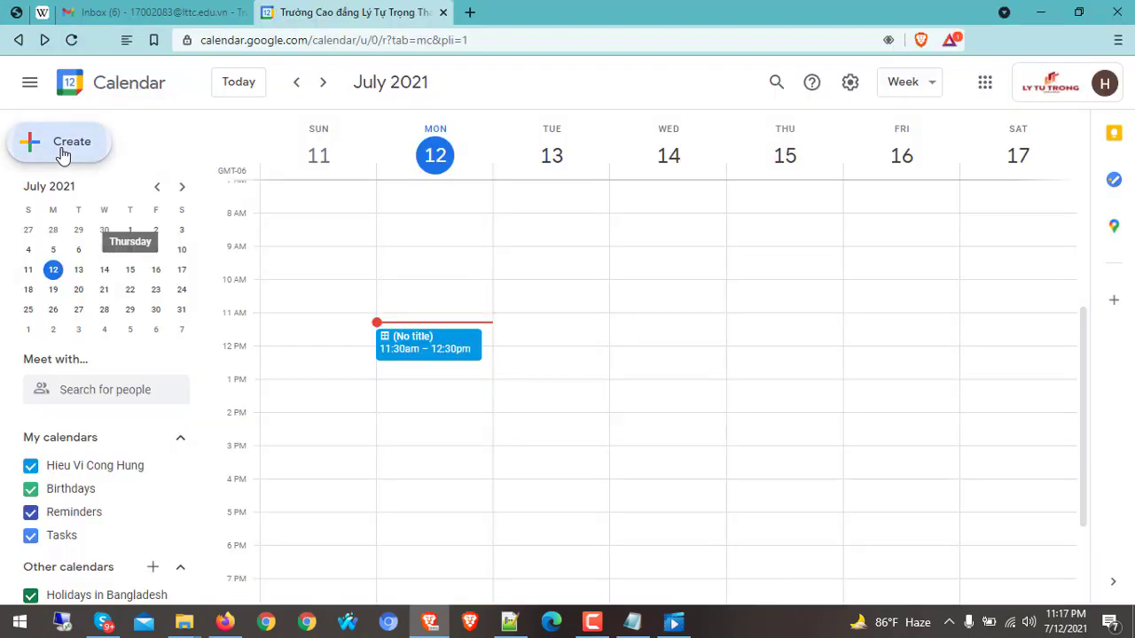
Create a Jul 12 appointment-slot entry in 30-minute slots and open its full details page
click(61, 146)
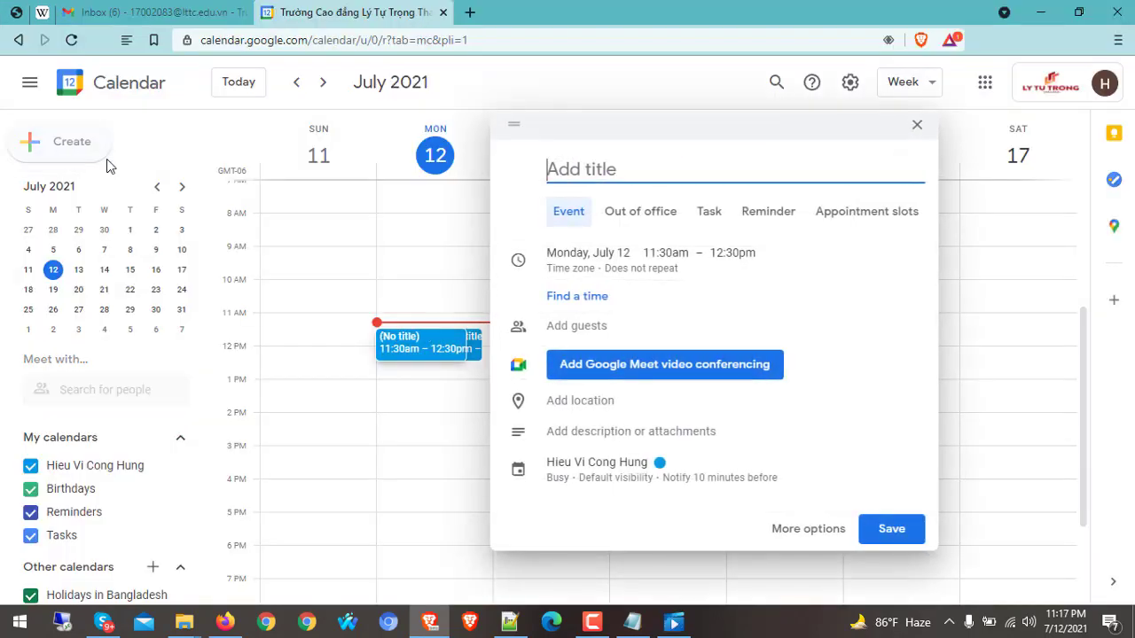
click(856, 217)
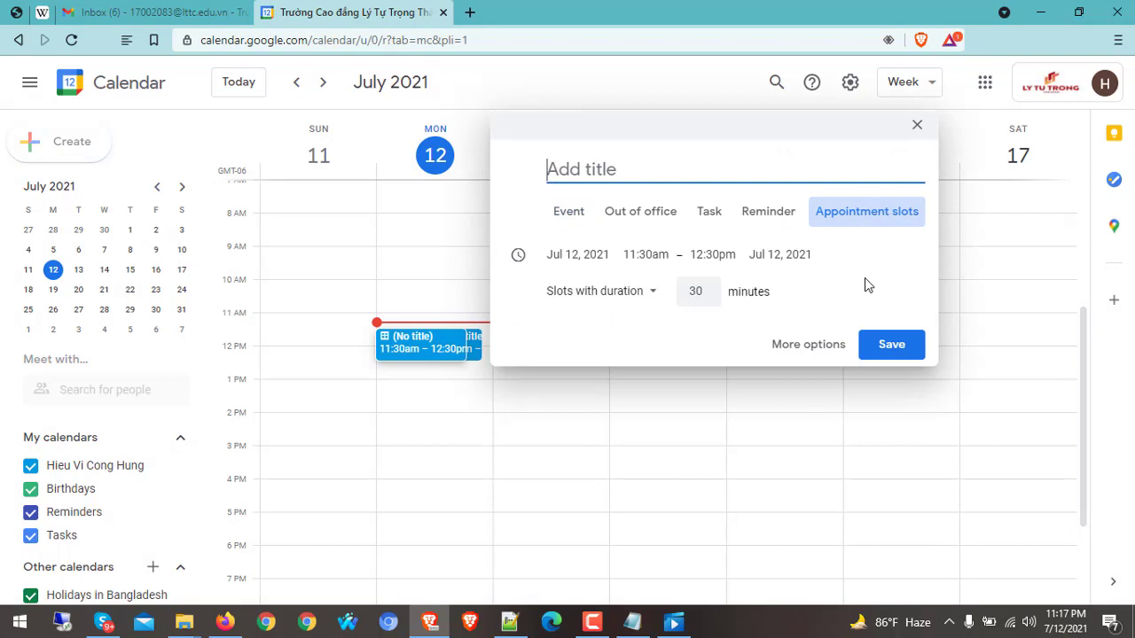
click(823, 346)
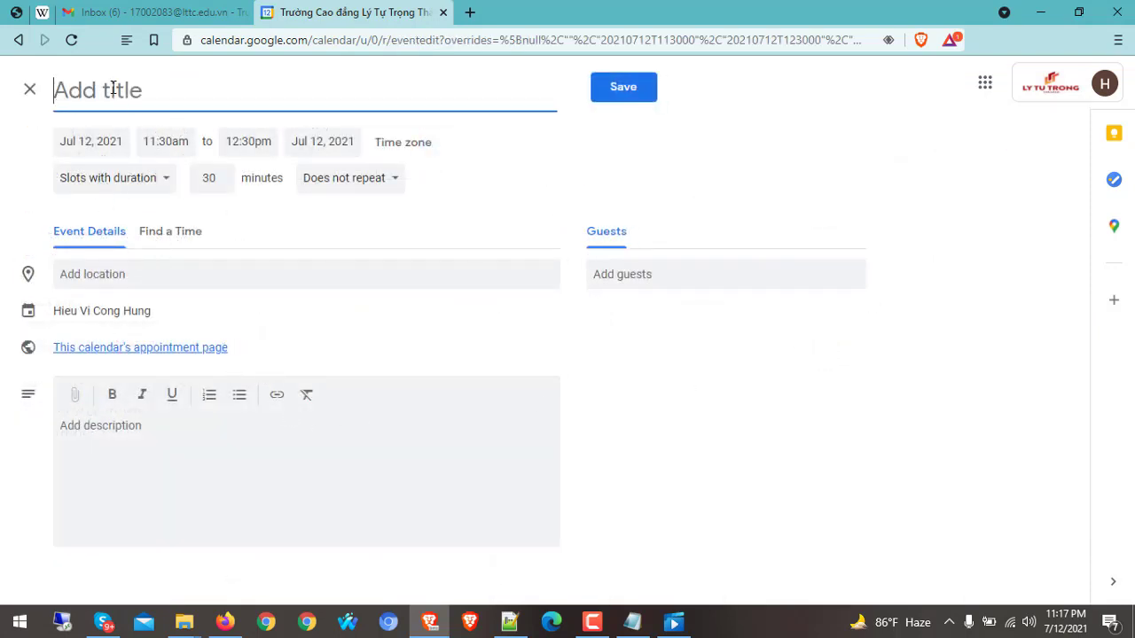
Title the appointment slot 'meet me here!' and set it to repeat daily
text(meet)
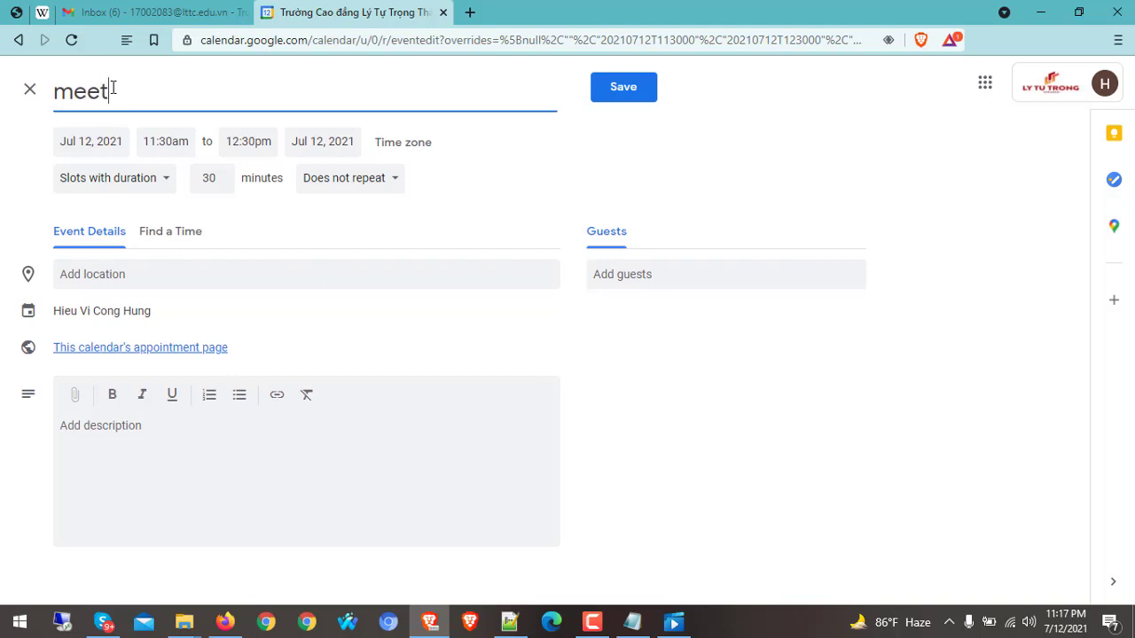
text( me here!)
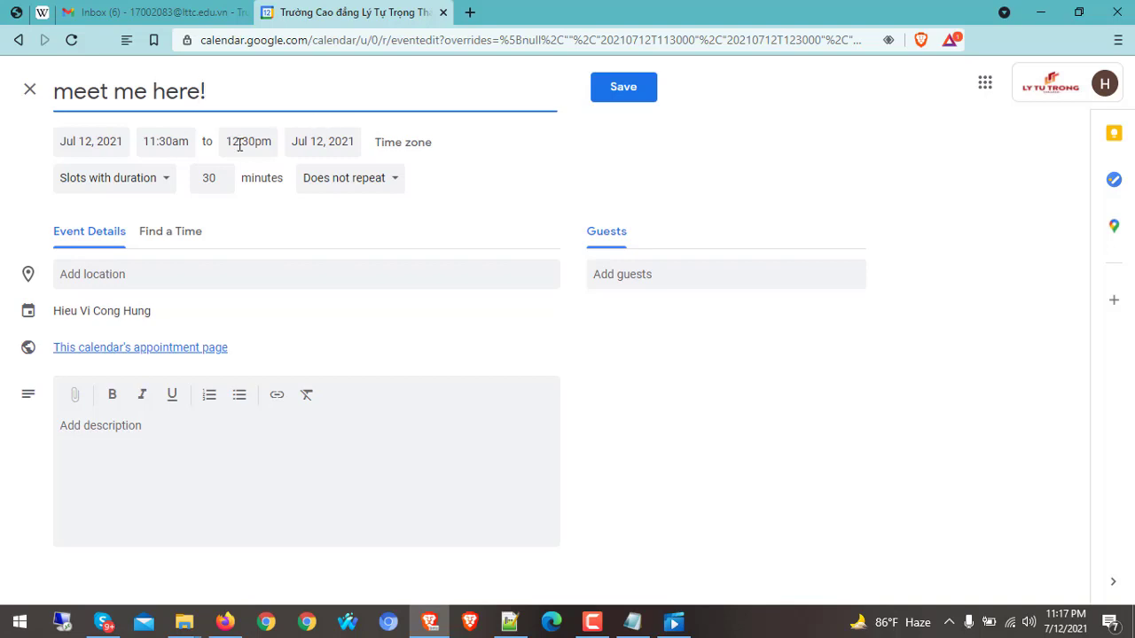
click(352, 186)
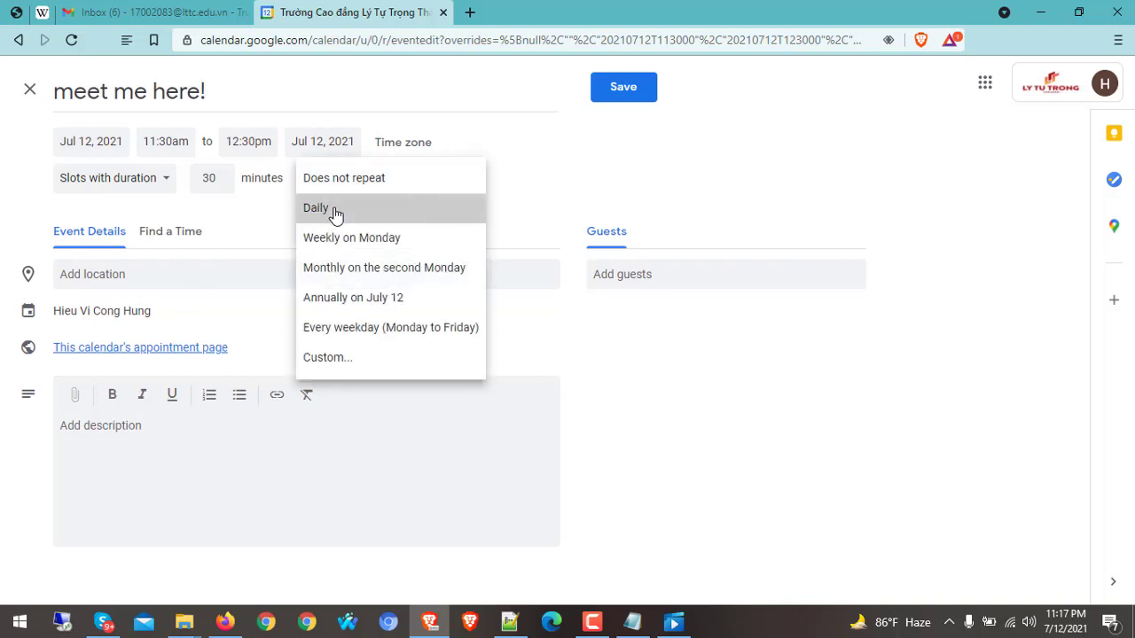
click(337, 215)
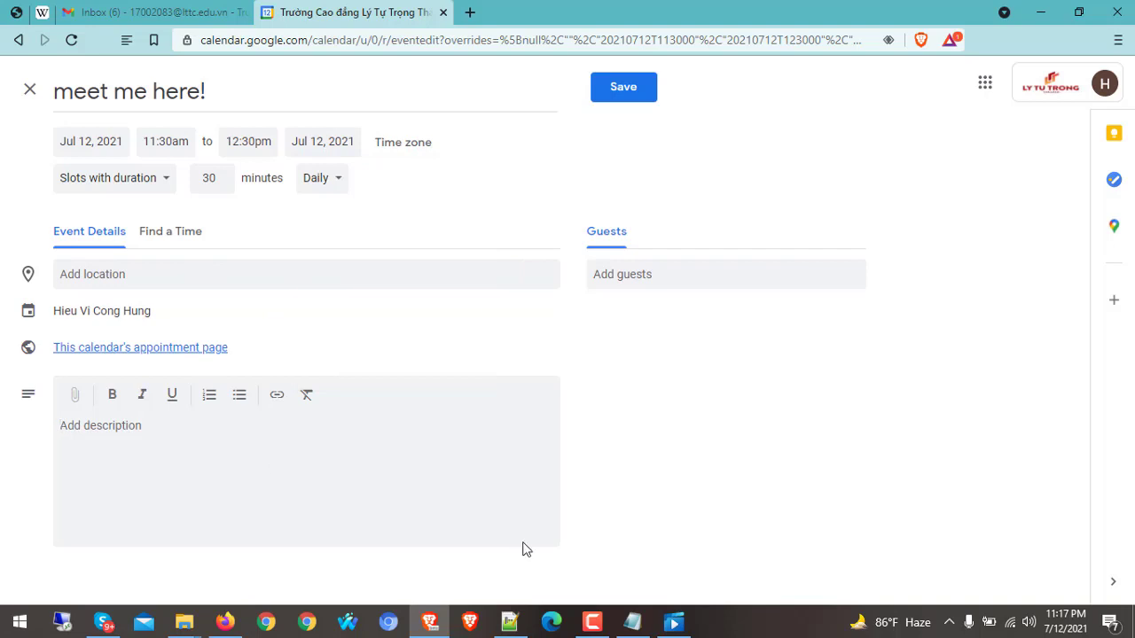
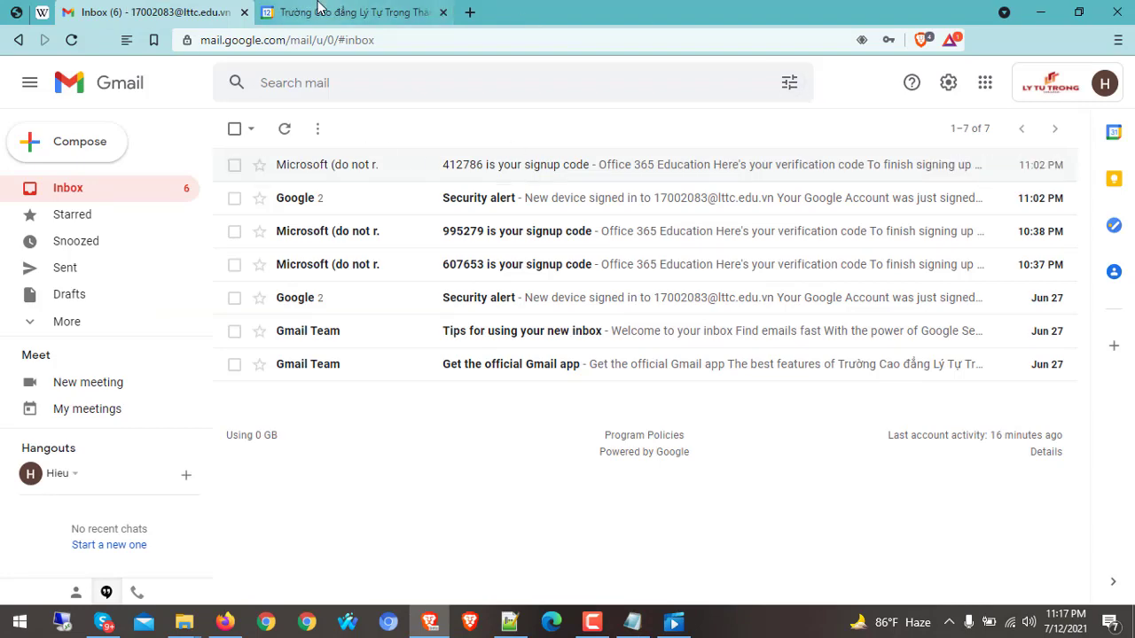
Bring the Notepad++ file of guest email addresses up beside the Gmail inbox
click(513, 626)
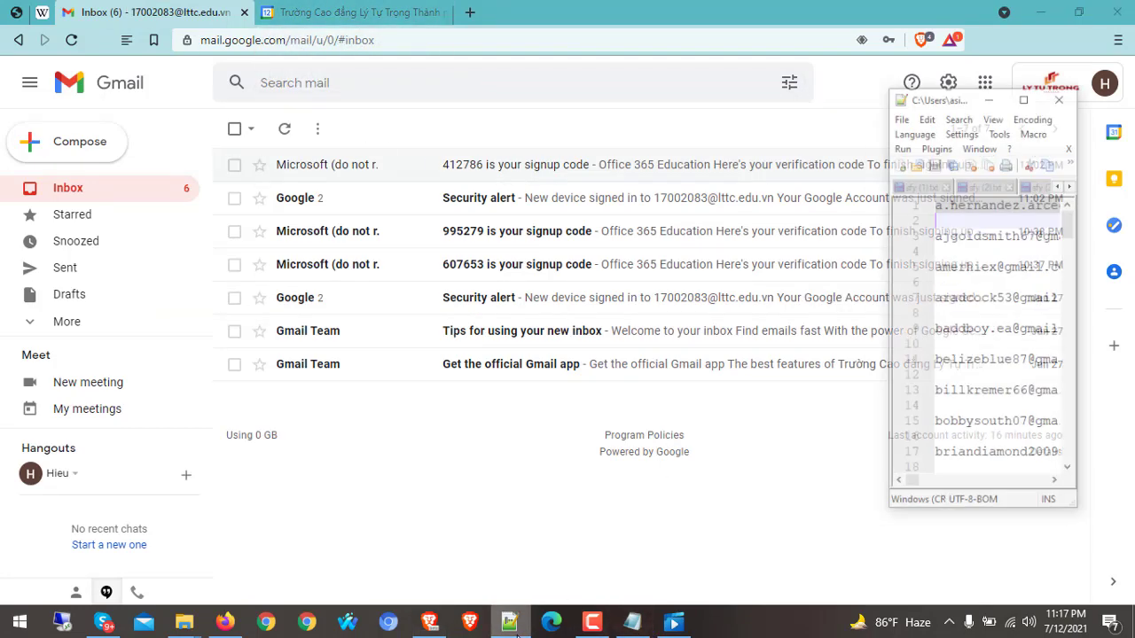
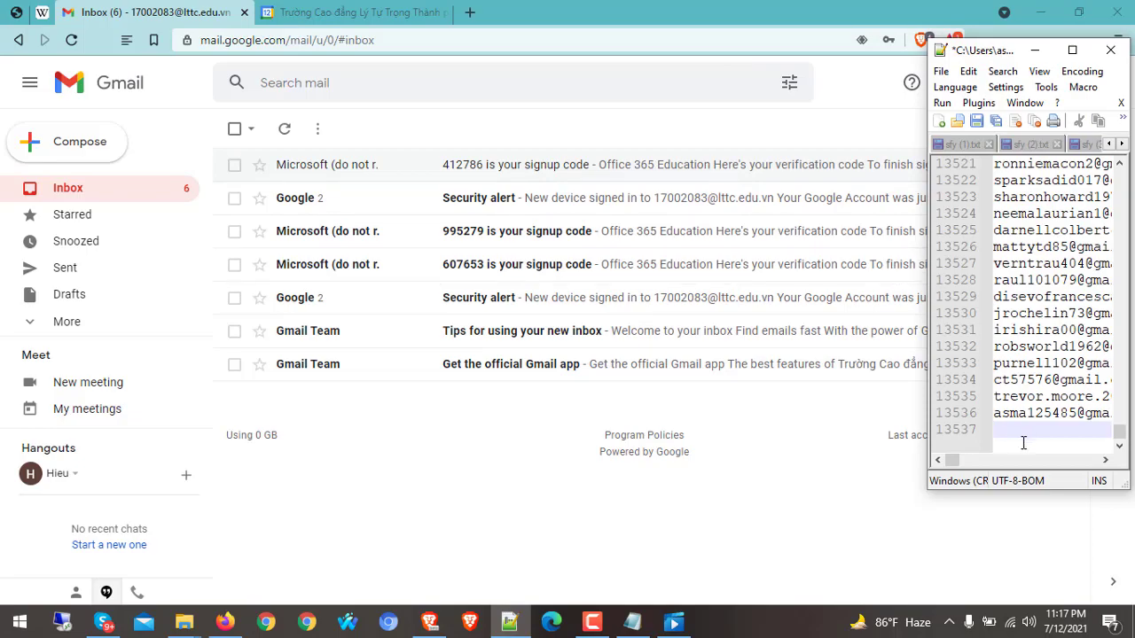
Maximize the Notepad++ window showing araf (1).txt so the address list fills the screen
click(1072, 50)
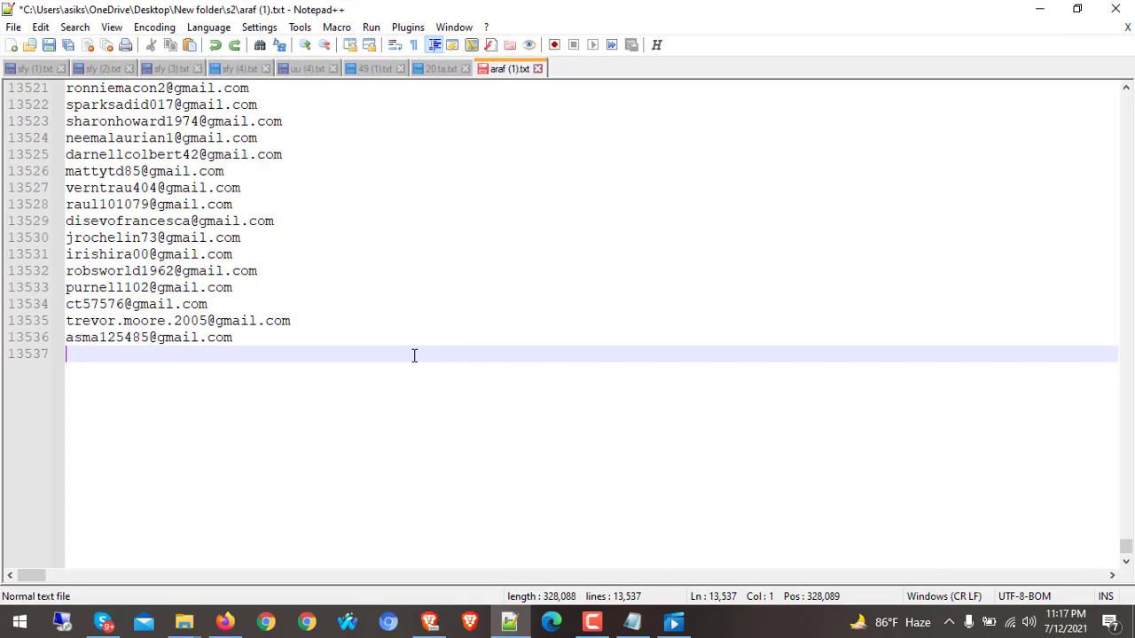
Set the cursor at the start of line 1, then scroll down to the end of the first 196 addresses
drag(1126, 546, 1124, 75)
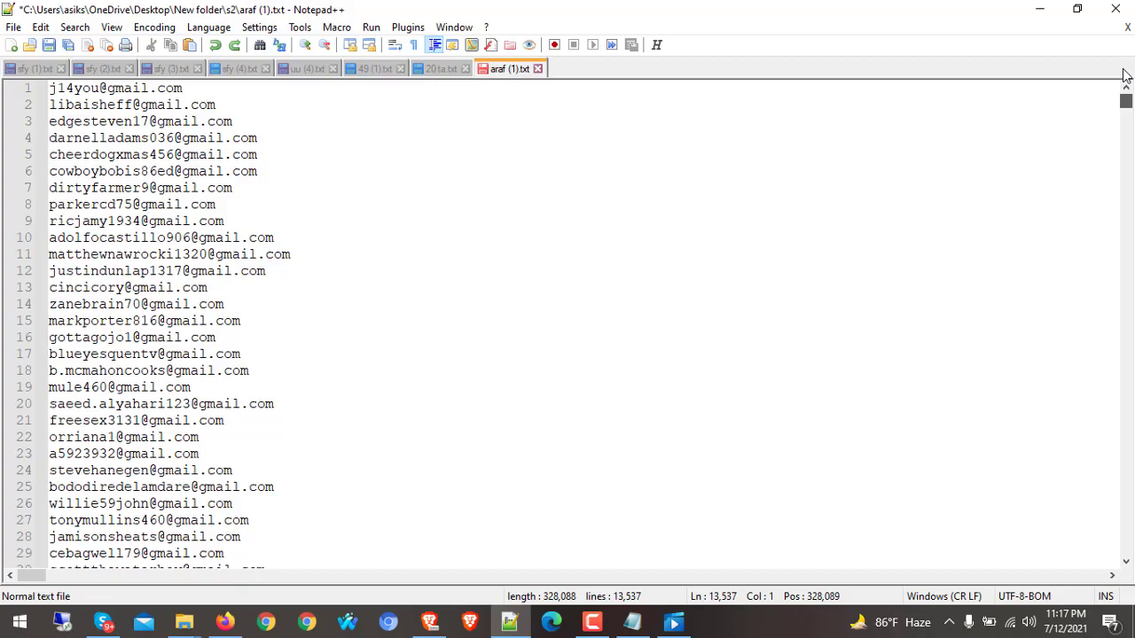
click(50, 88)
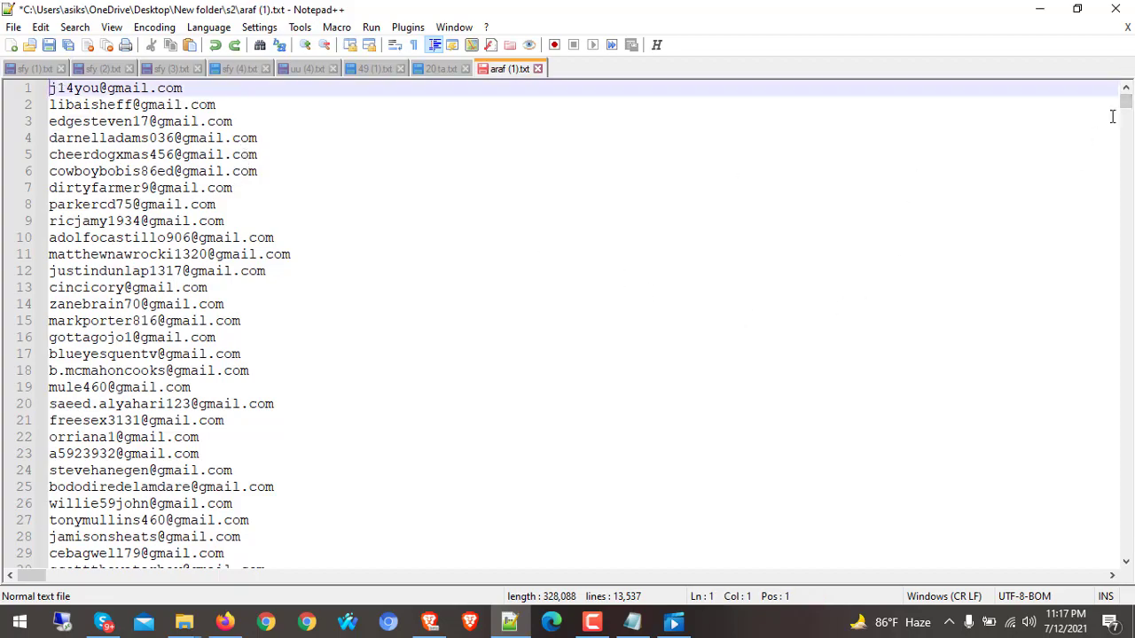
mouse_move(1124, 102)
mouse_down()
mouse_move(1130, 370)
mouse_move(1128, 108)
mouse_up()
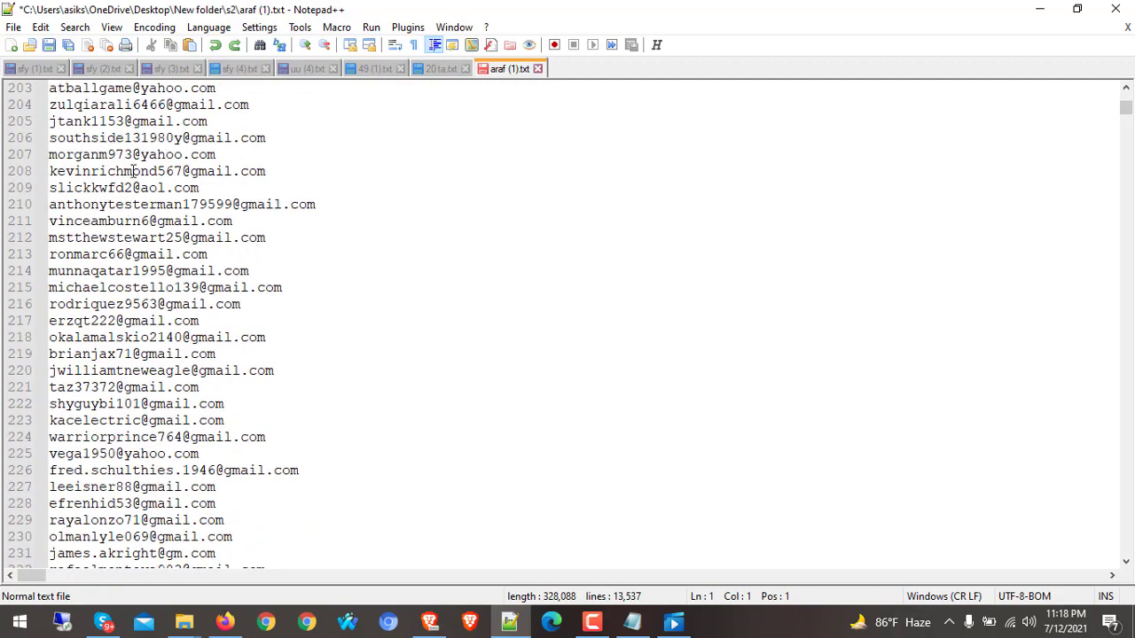
click(1126, 87)
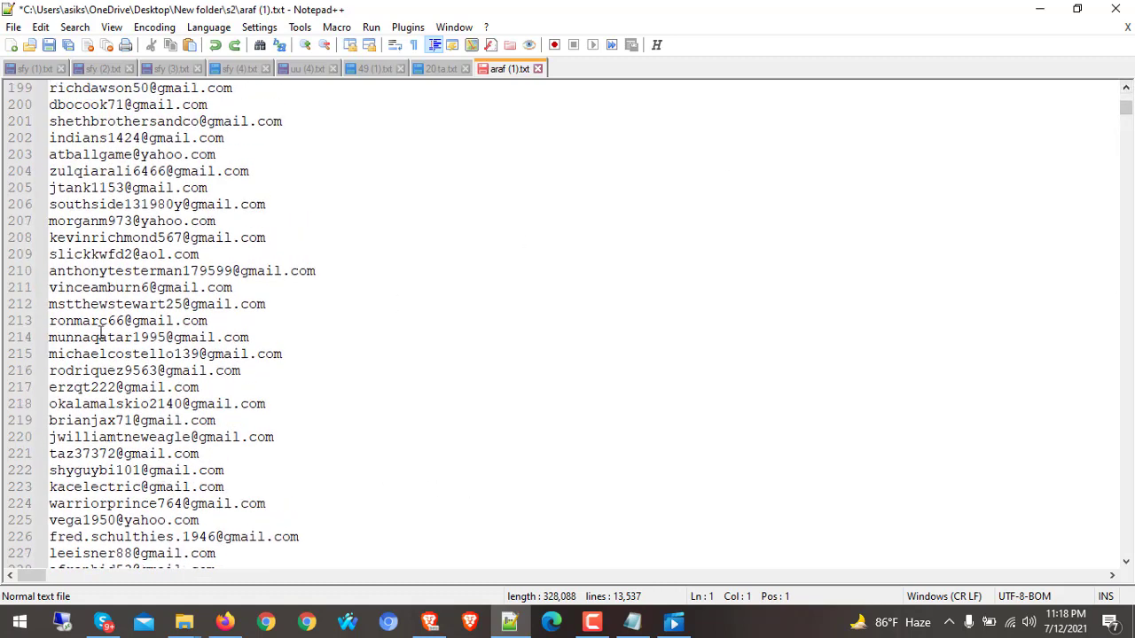
click(1126, 87)
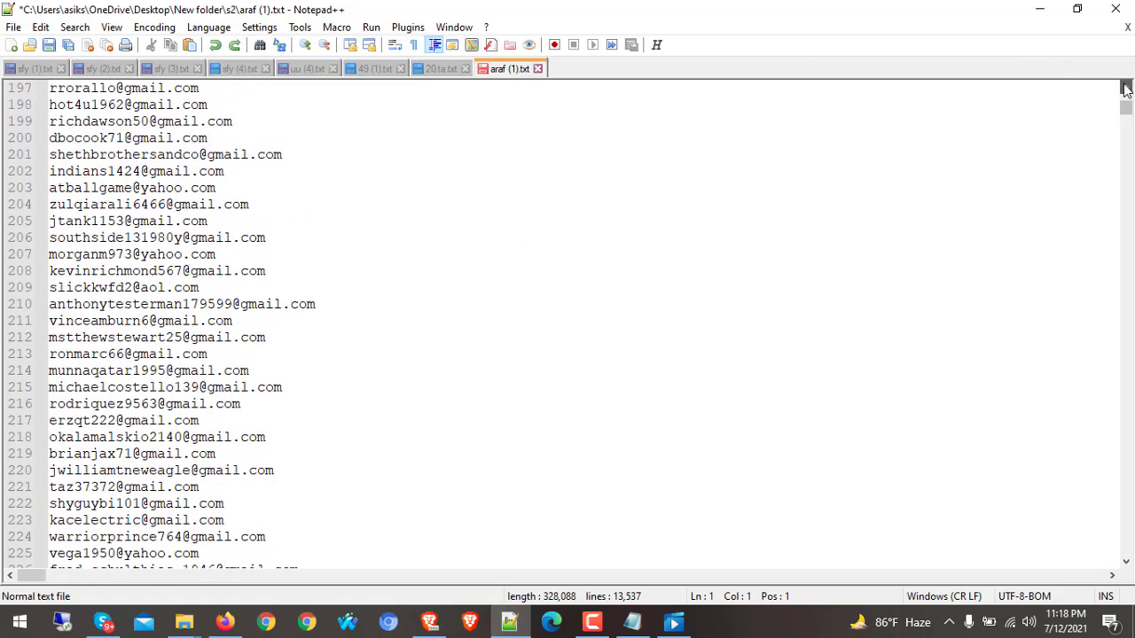
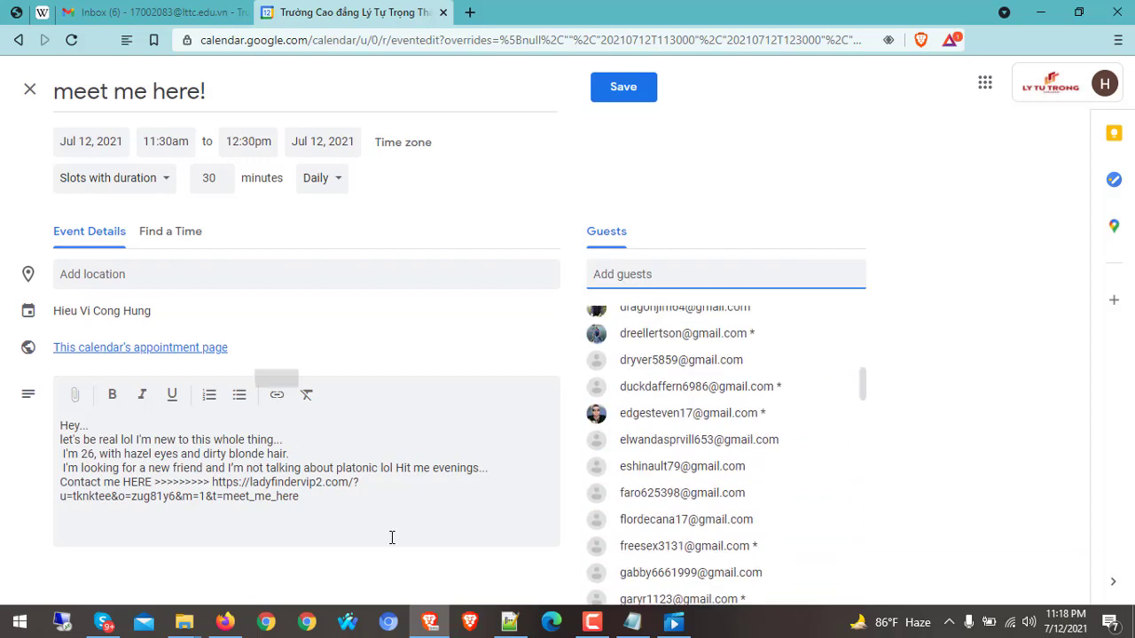
click(621, 89)
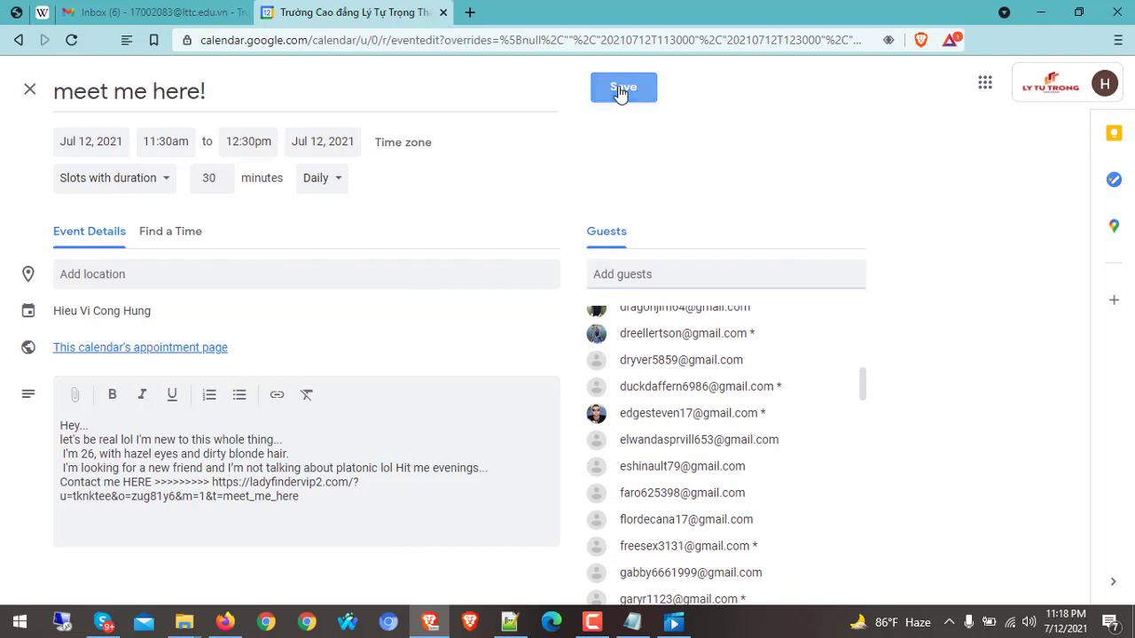
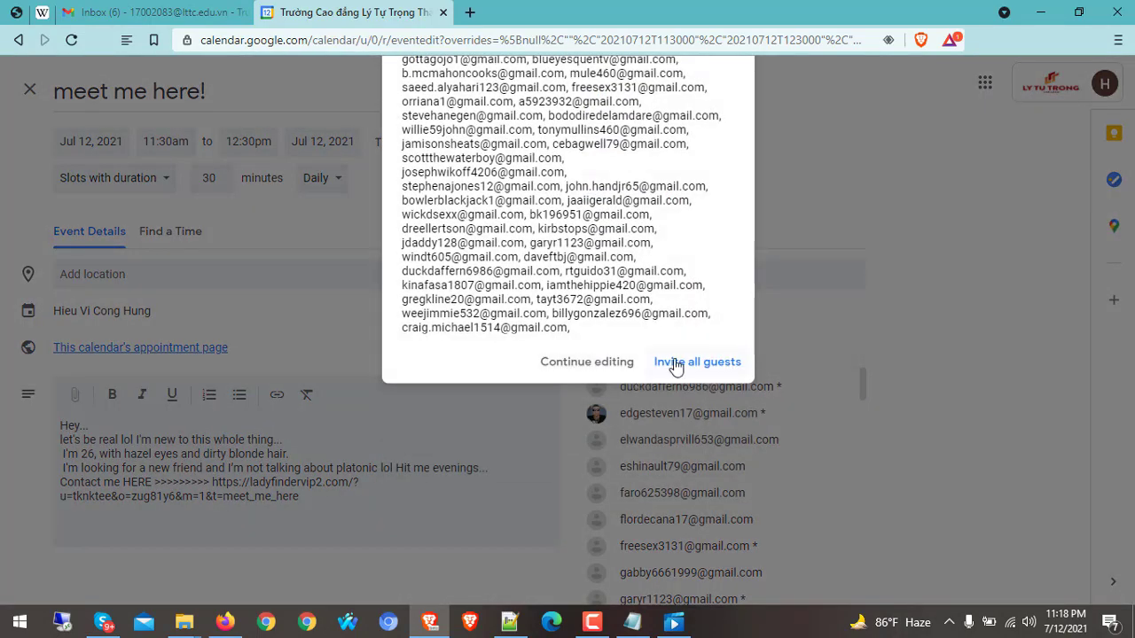
Invite all guests and save the 'meet me here!' 11:30am–12:30pm slots for July 12–17
click(675, 362)
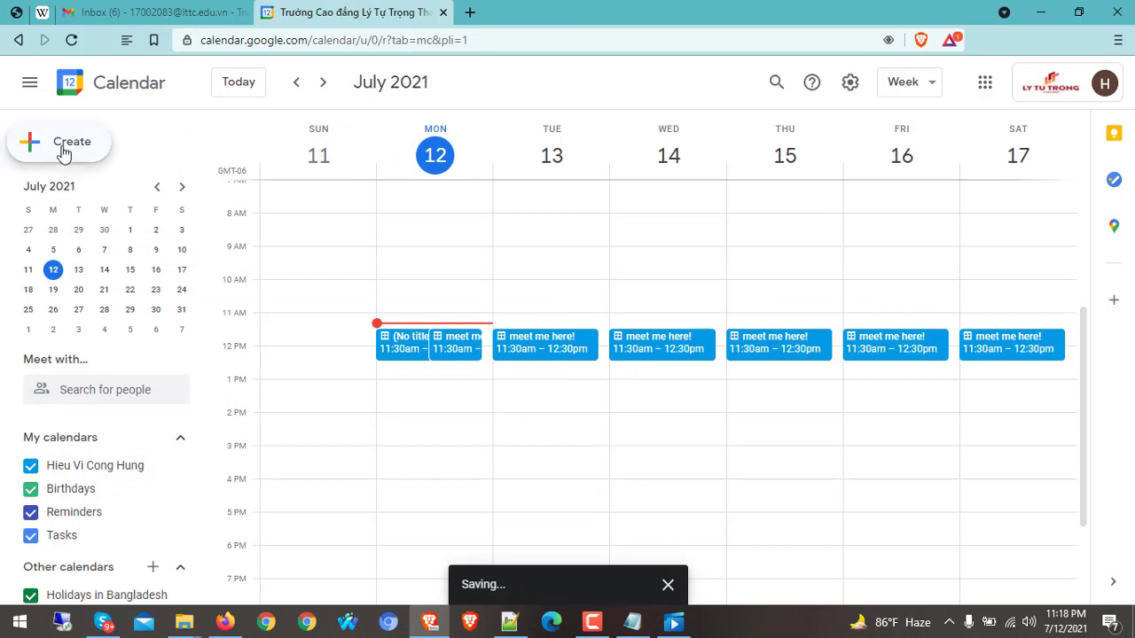
Create a July 12, 11:30am–12:30pm appointment-slot draft titled 'visit my profile !' in the full editor
click(67, 153)
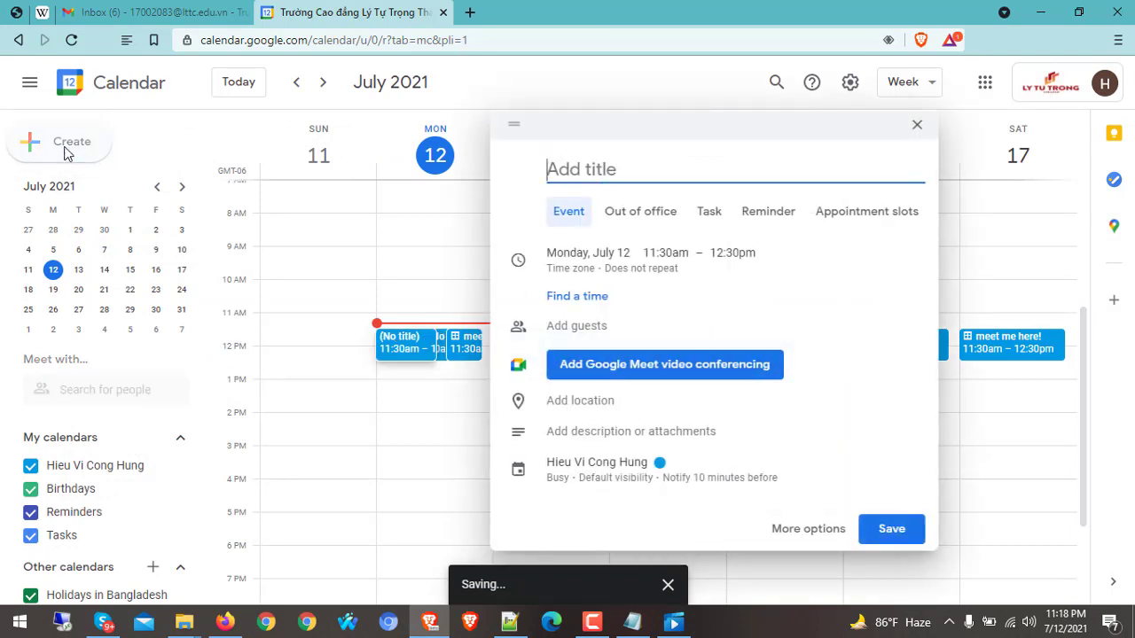
click(882, 217)
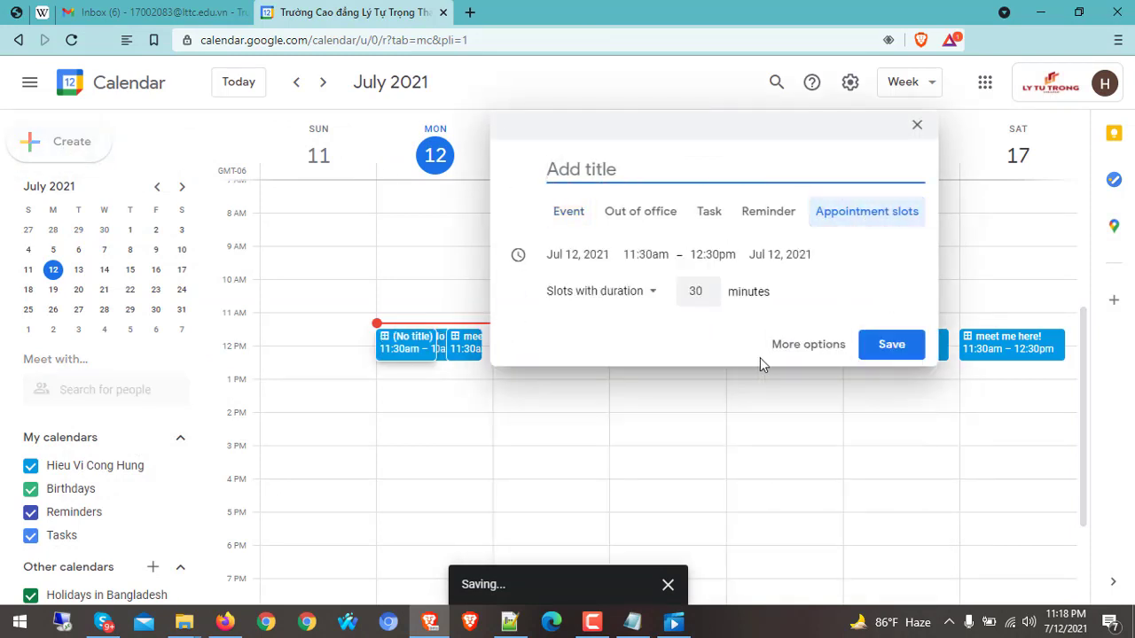
click(820, 347)
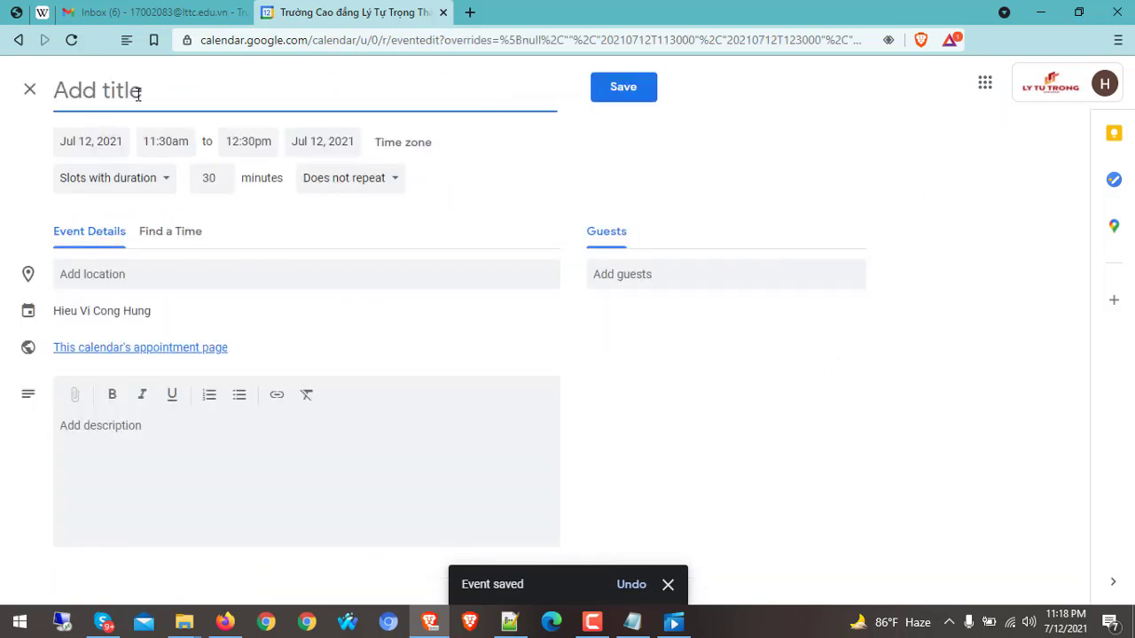
text(V)
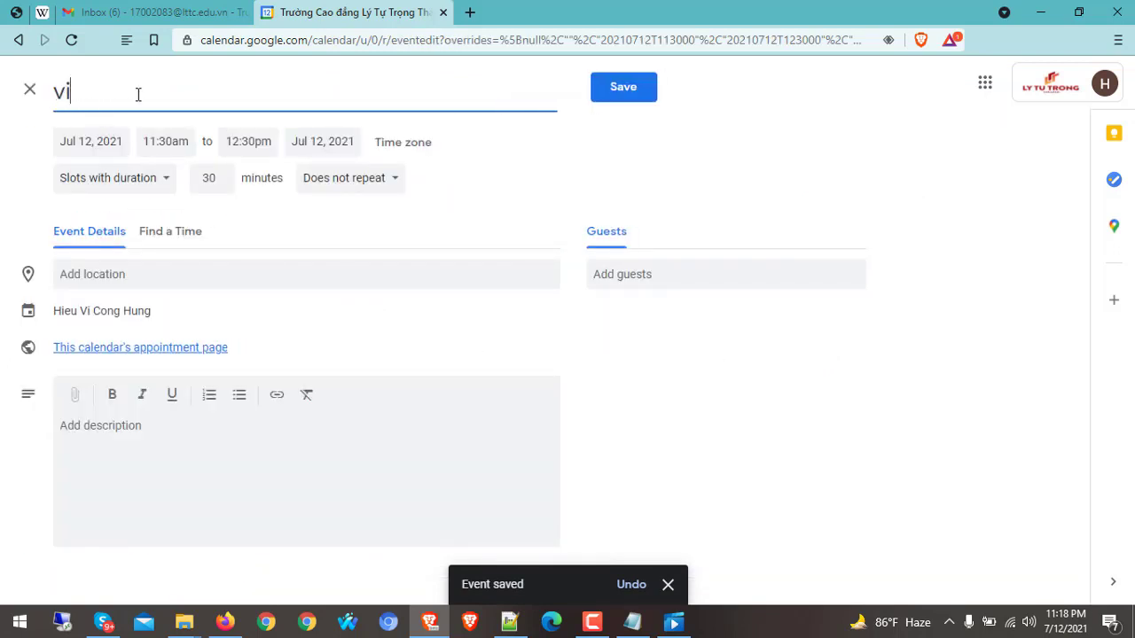
text(isit my profile)
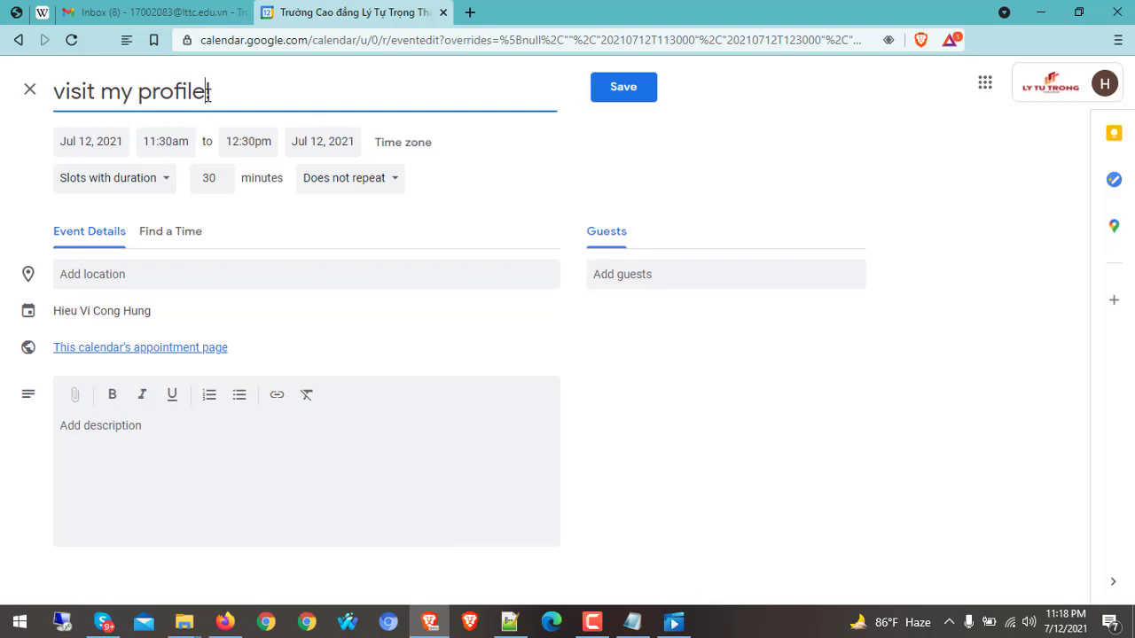
text(!)
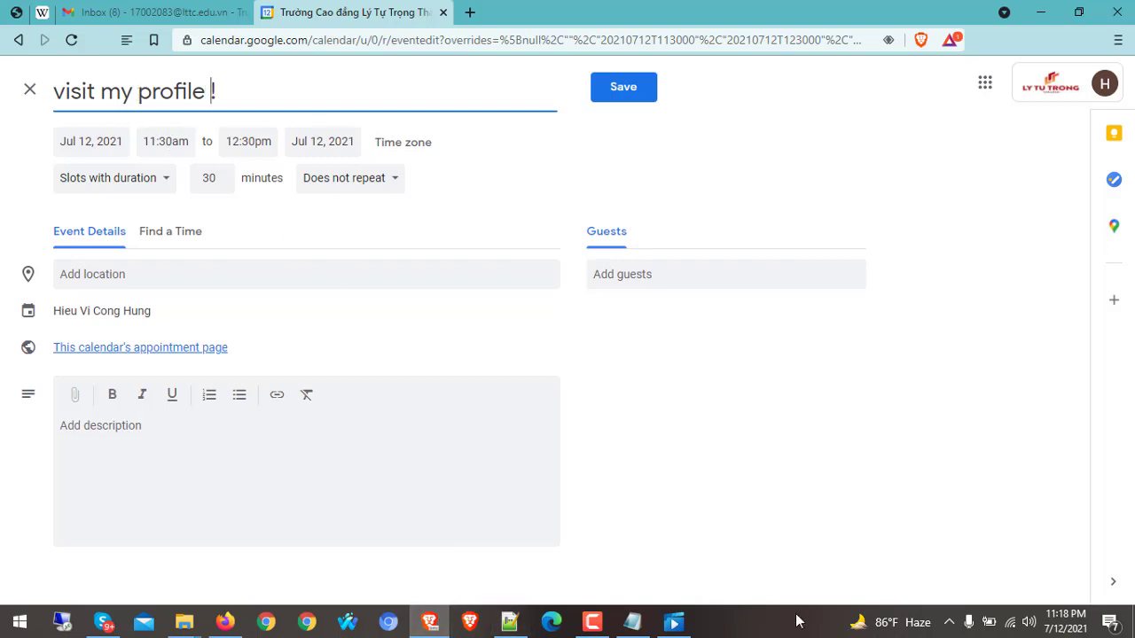
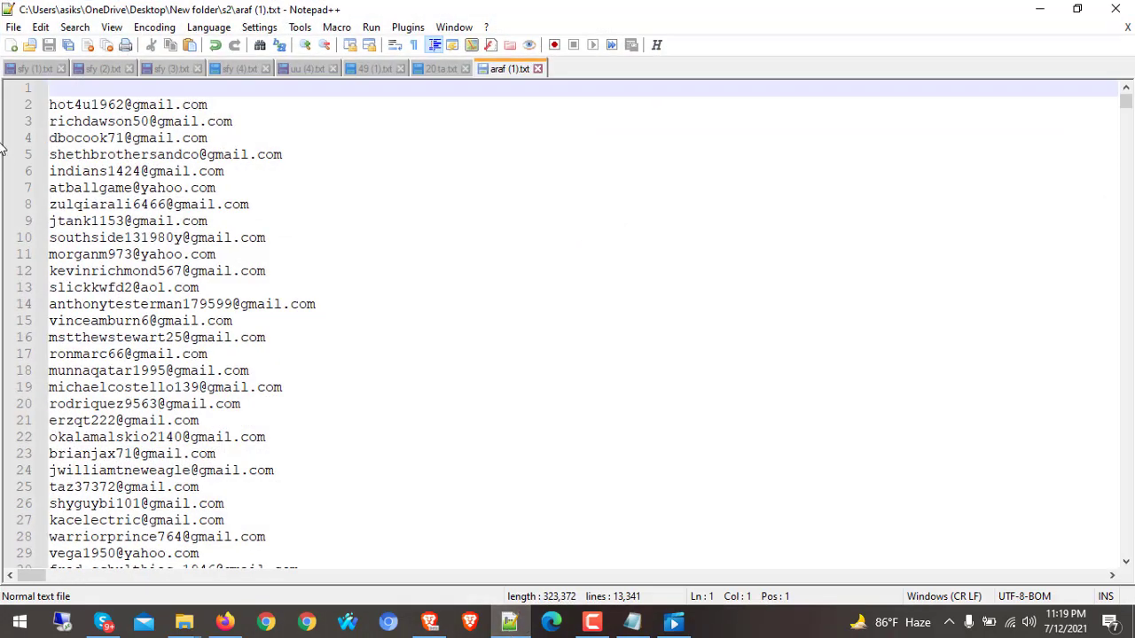
Put the cursor at the first email on line 2 of araf (1).txt and scroll the list
click(48, 105)
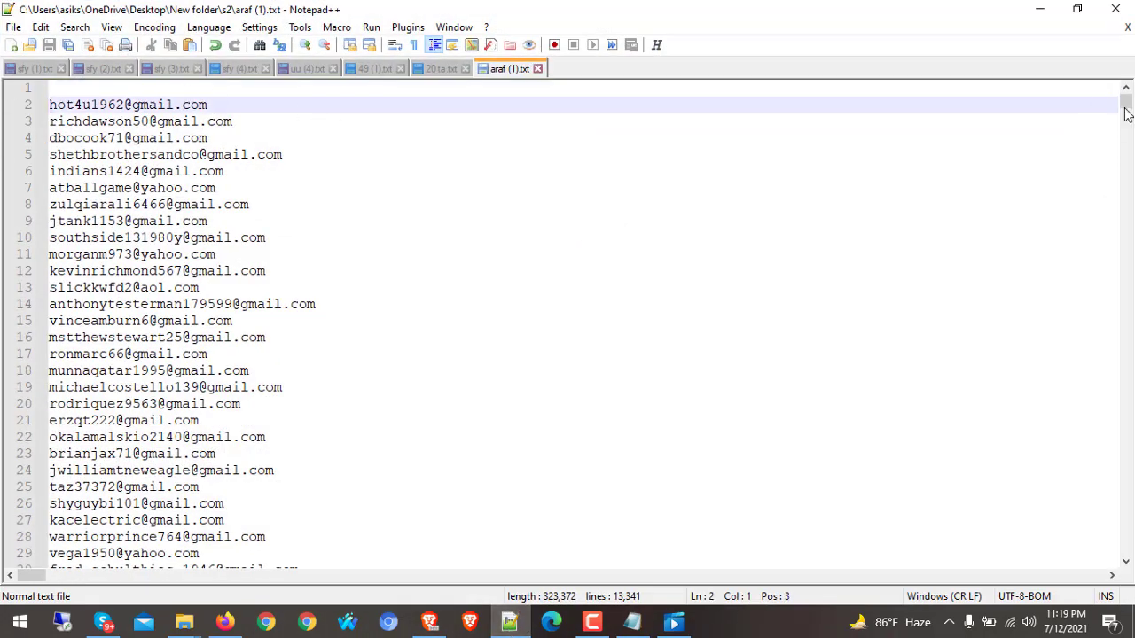
mouse_move(1126, 114)
mouse_down()
mouse_move(1126, 199)
mouse_move(1126, 110)
mouse_up()
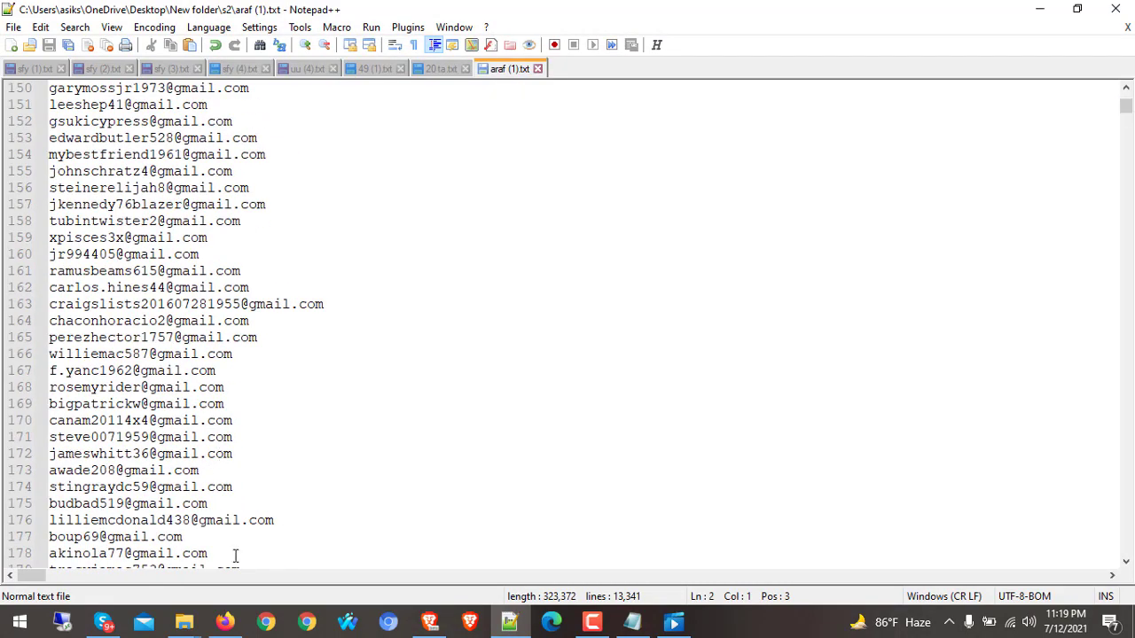
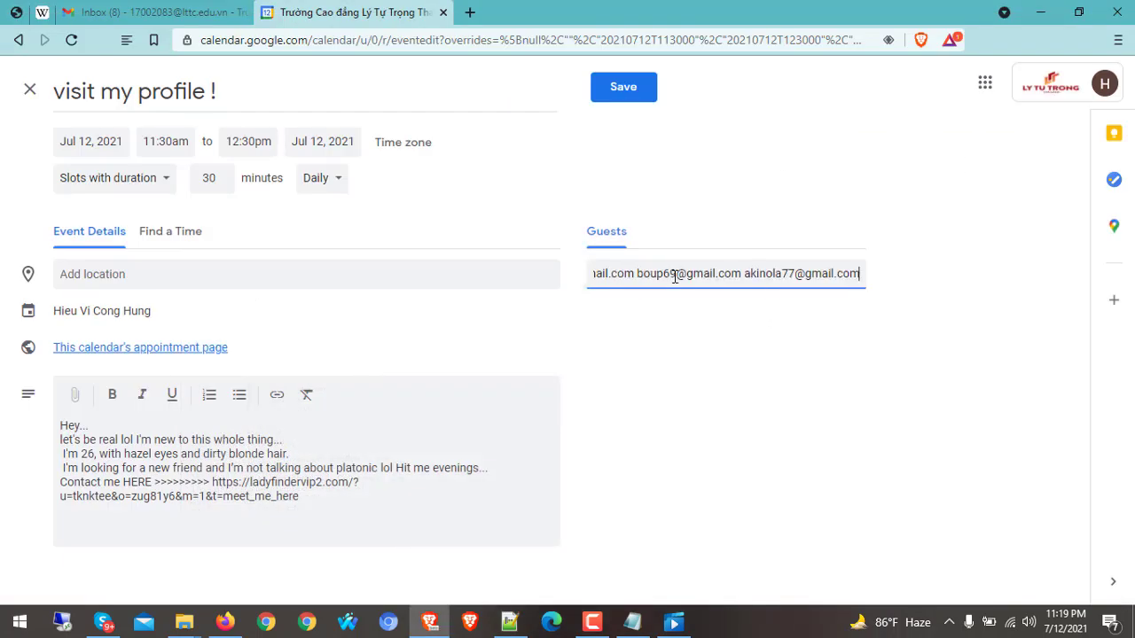
Add the pasted e-mails as guests, save the "visit my profile !" slots, and invite all guests
key(Return)
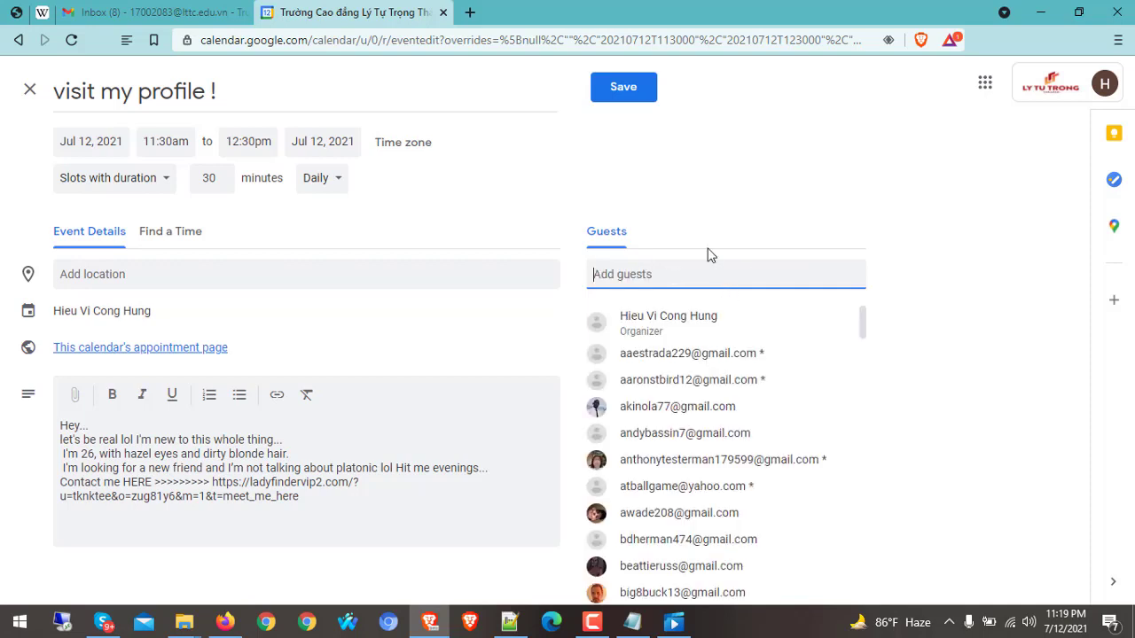
click(632, 96)
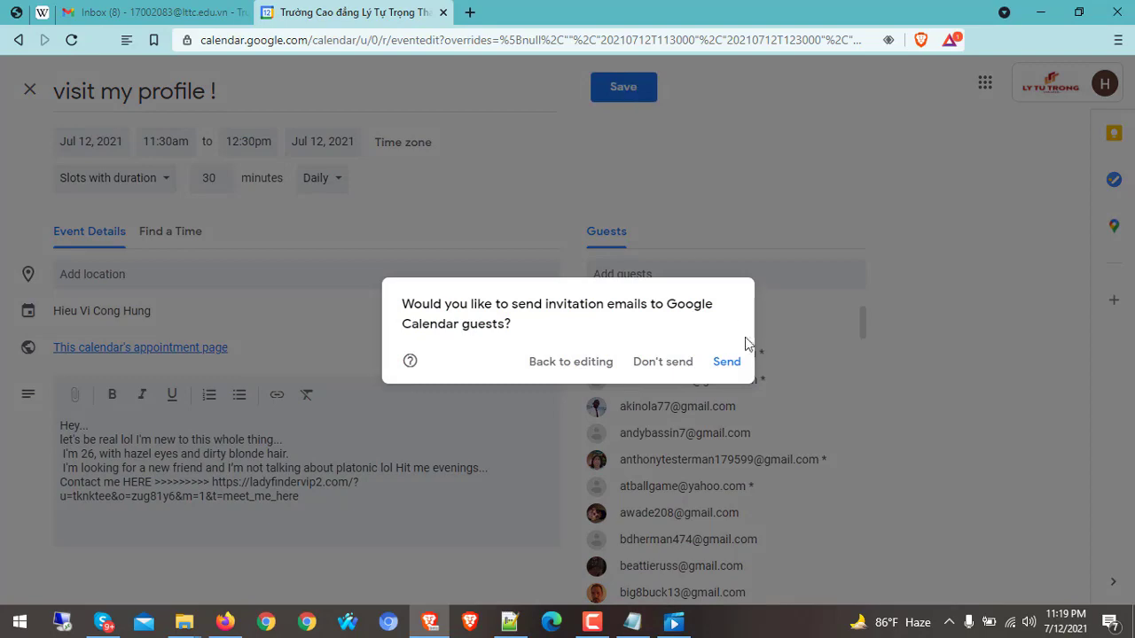
click(727, 362)
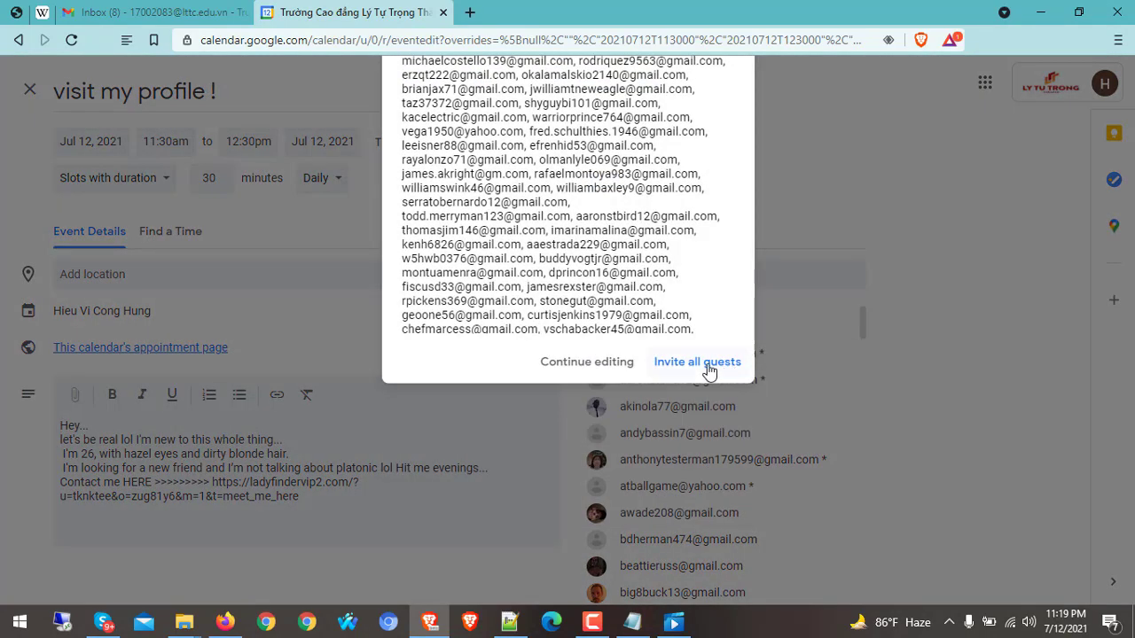
click(701, 360)
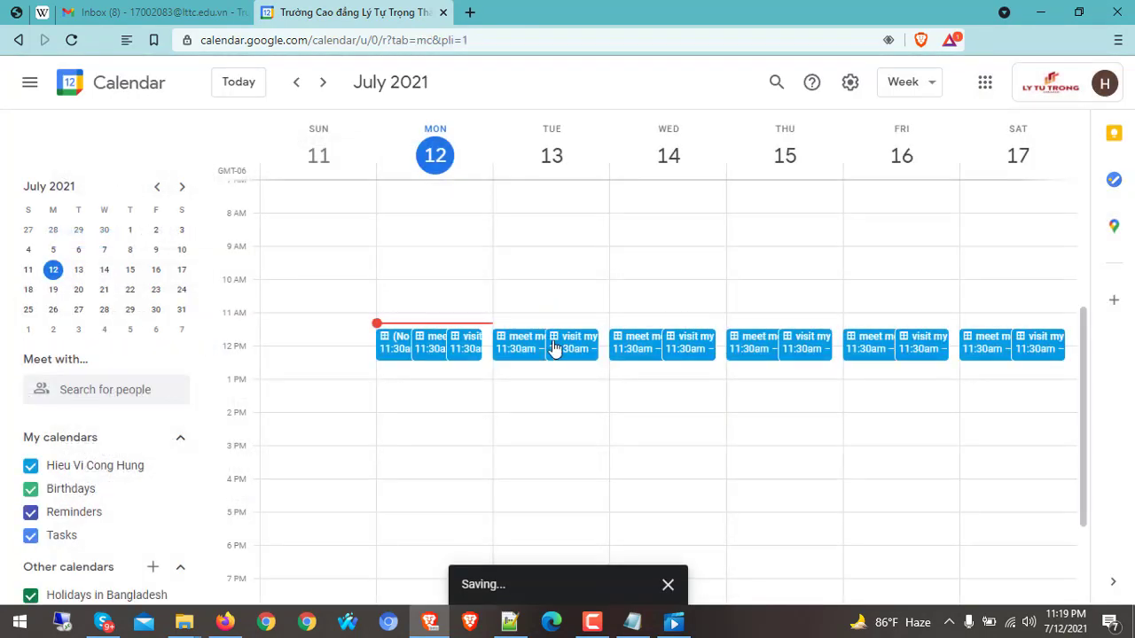
Create new appointment slots in the full editor, set to repeat daily
click(74, 156)
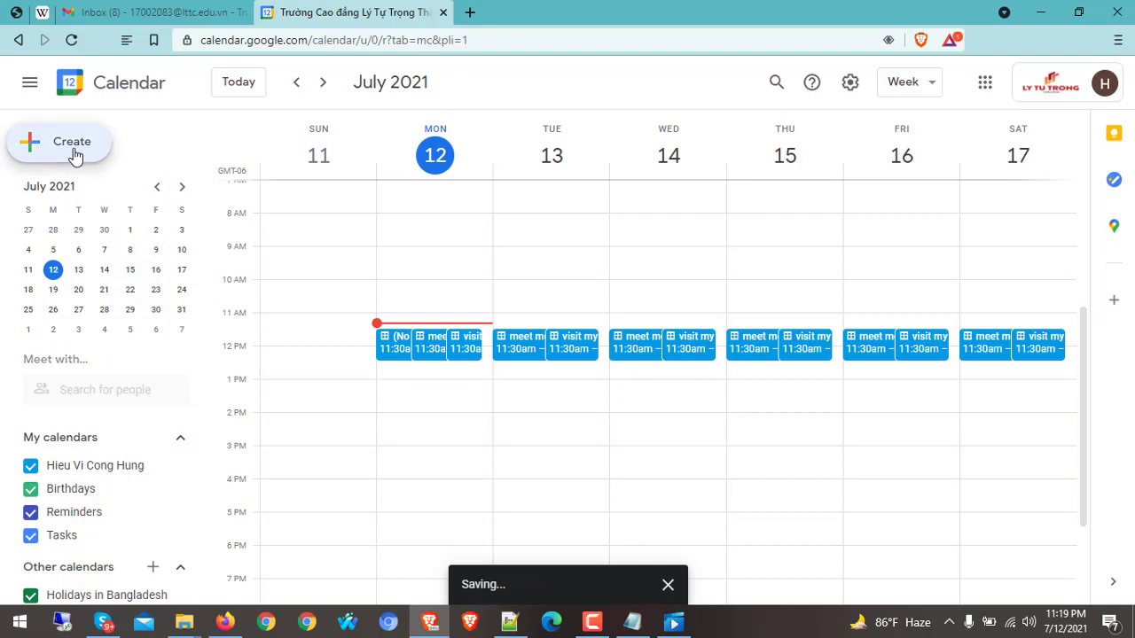
click(895, 216)
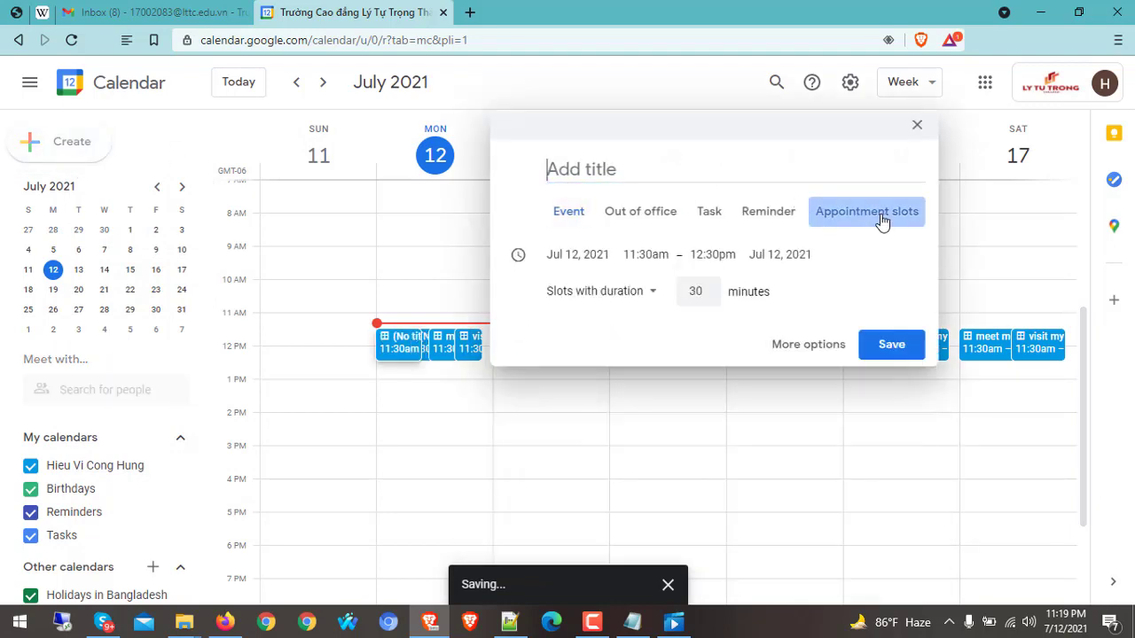
click(808, 345)
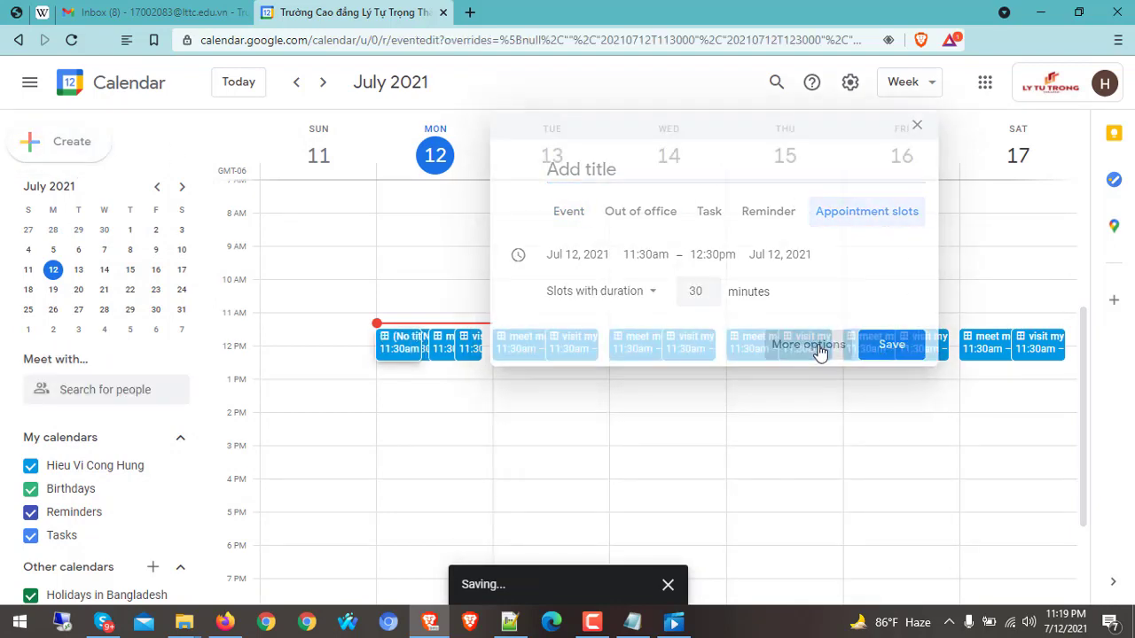
click(341, 182)
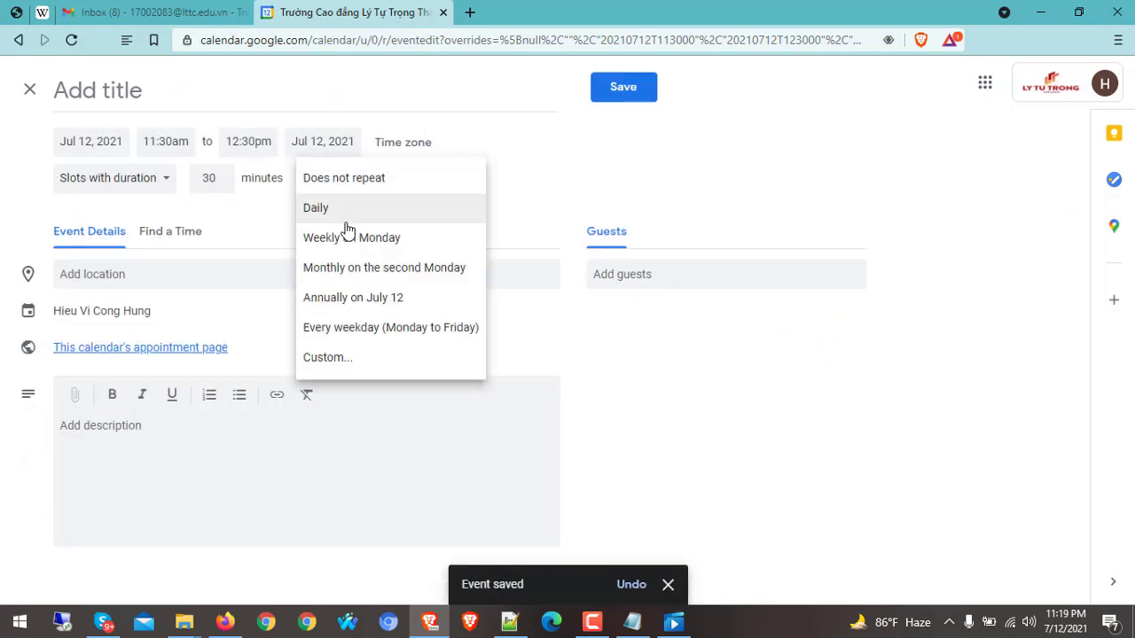
click(344, 213)
Title the slots "my profile !" and bring up the e-mail list in Notepad++
click(150, 99)
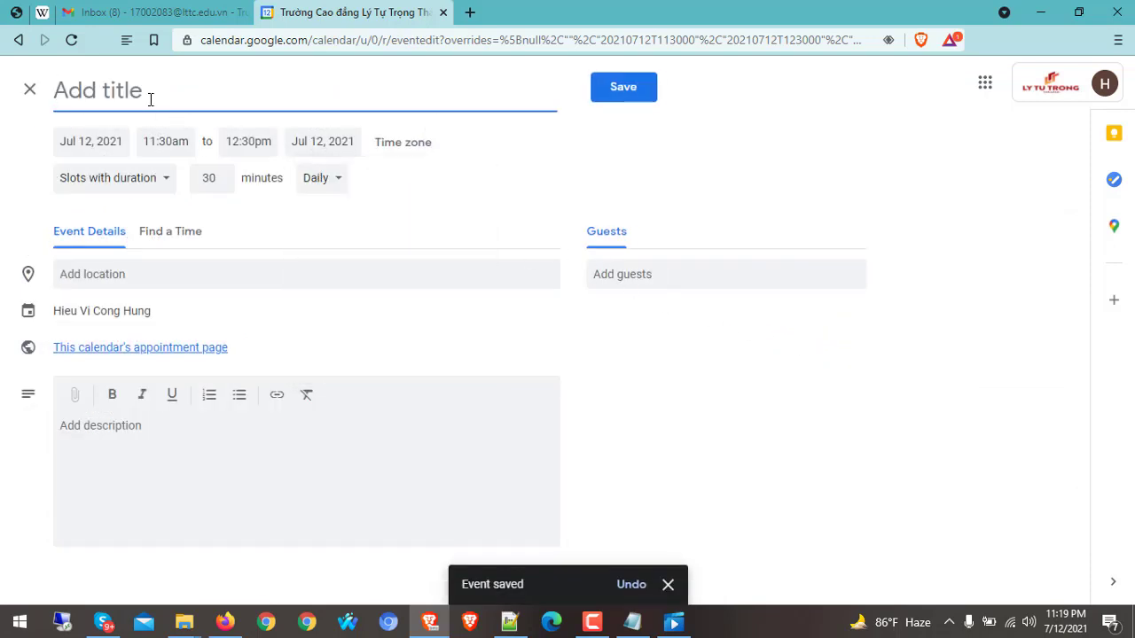
text(my)
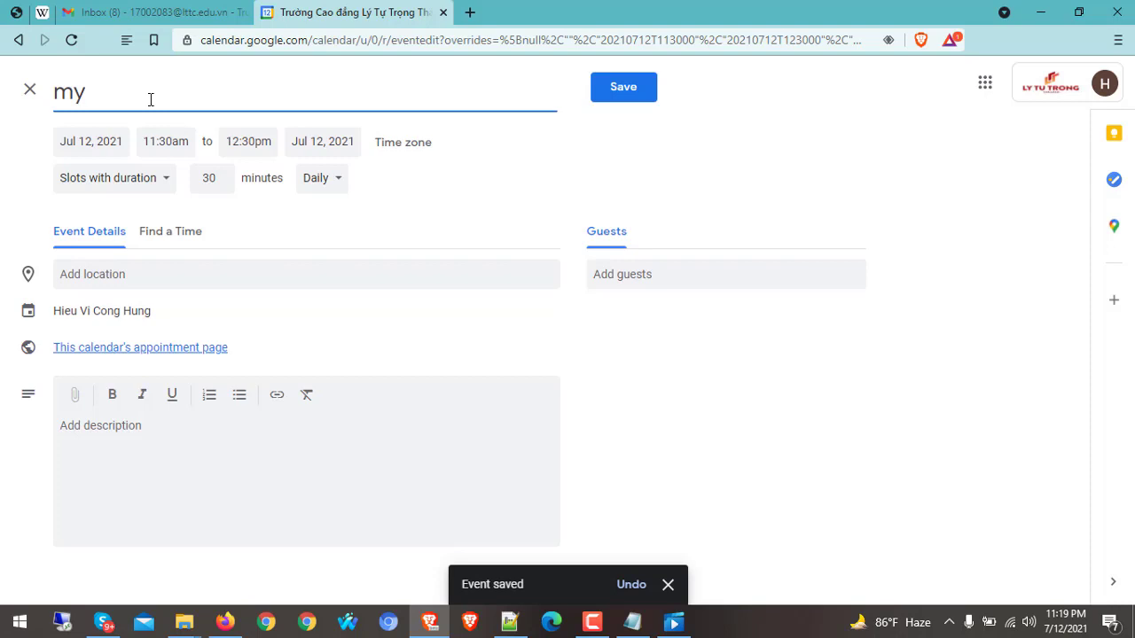
text( profile !)
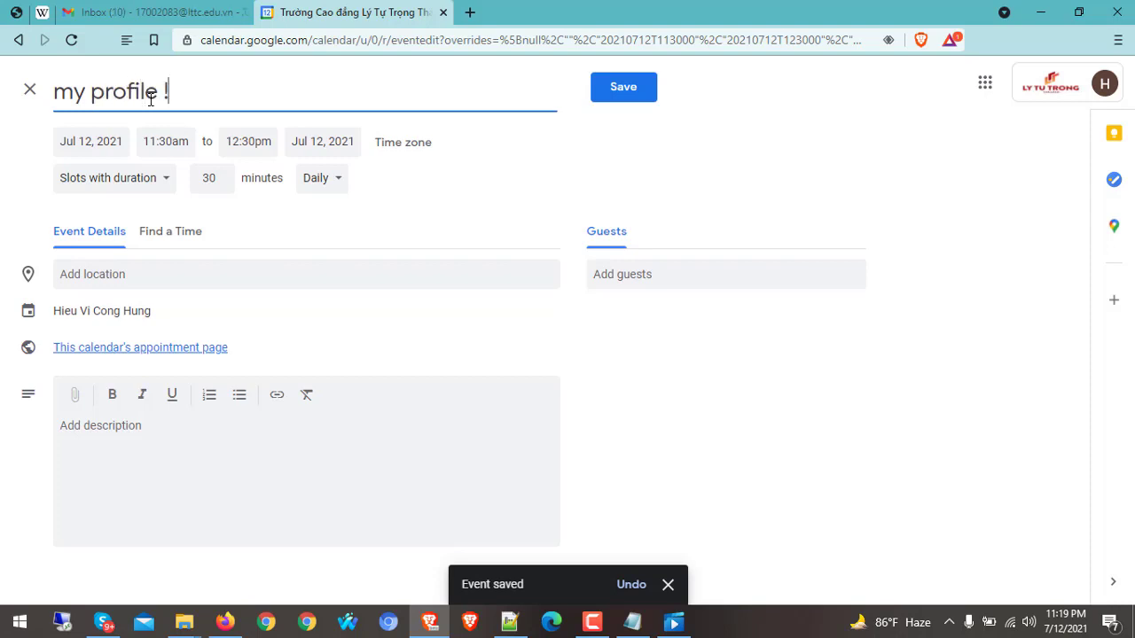
click(176, 429)
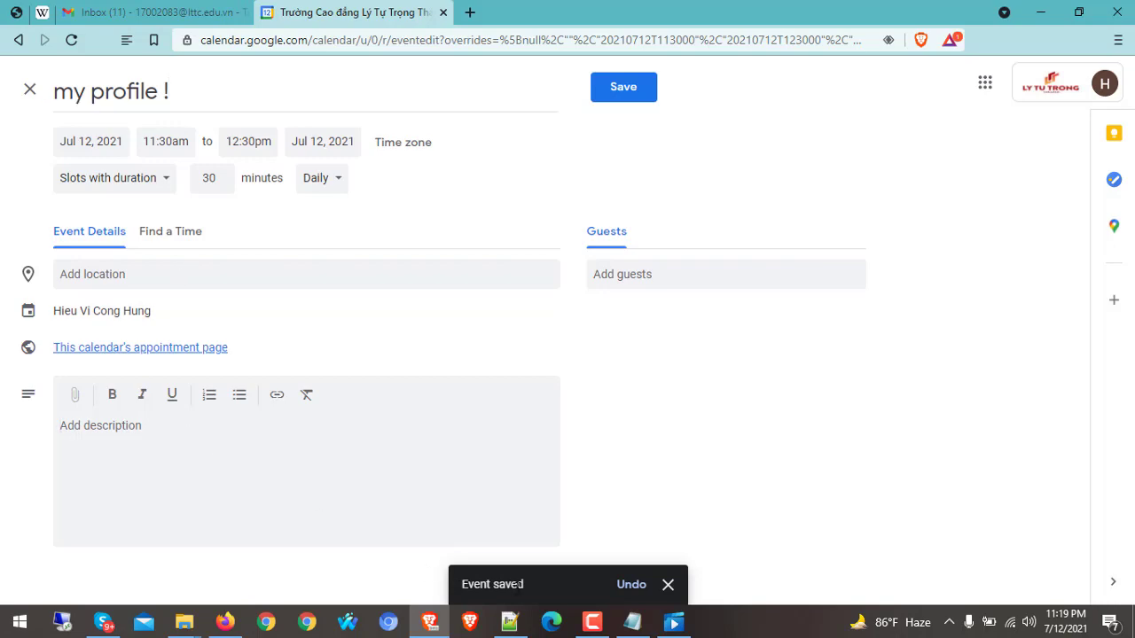
click(523, 626)
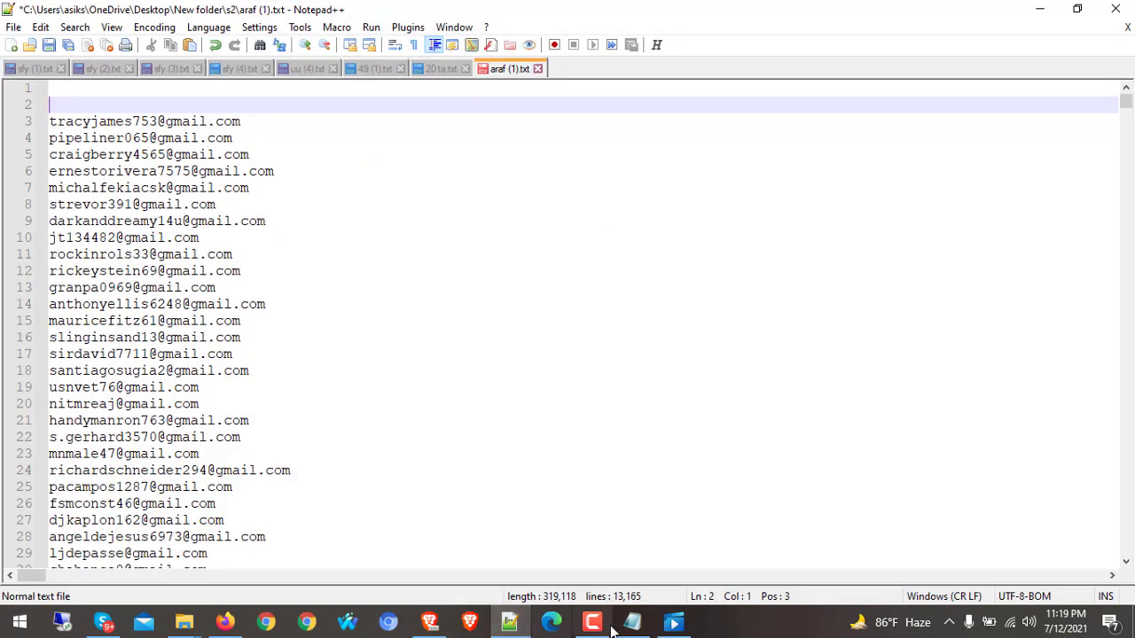
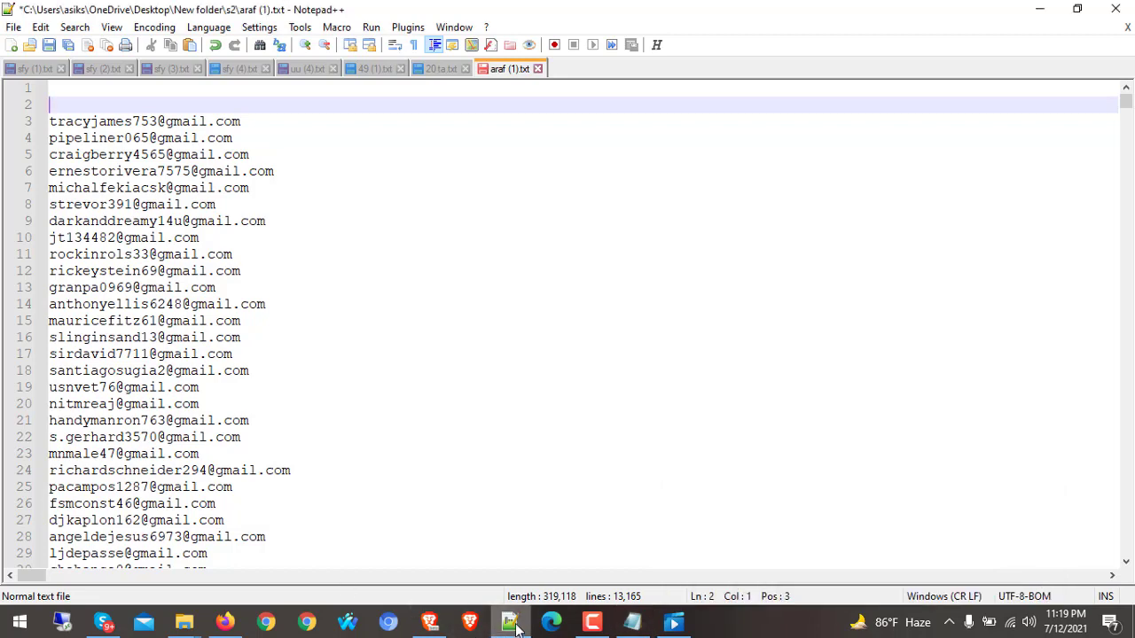
Paste the copied message with its link into the "my profile !" event description
click(509, 623)
click(141, 451)
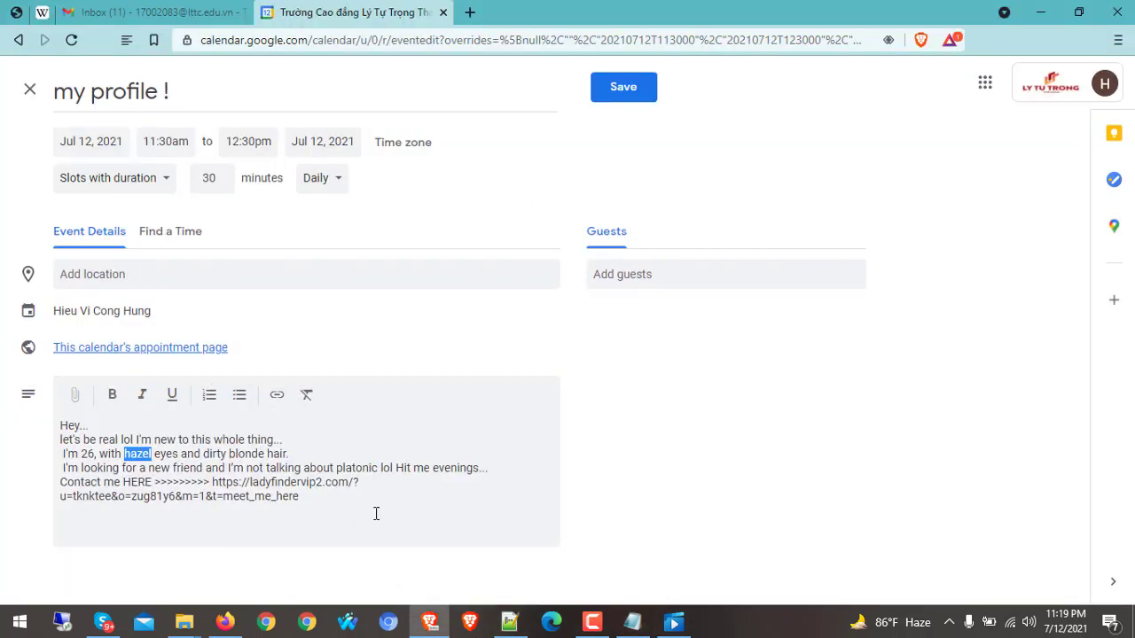
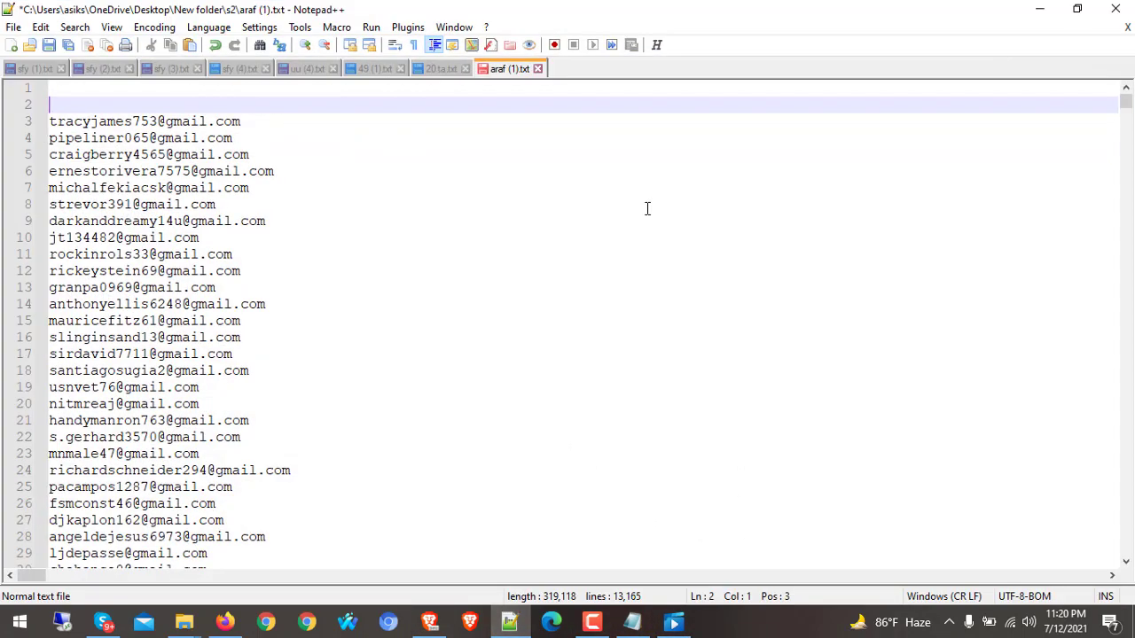
Go to the first address of the 13,165-line guest e-mail list in Notepad++ and scroll through it
click(50, 122)
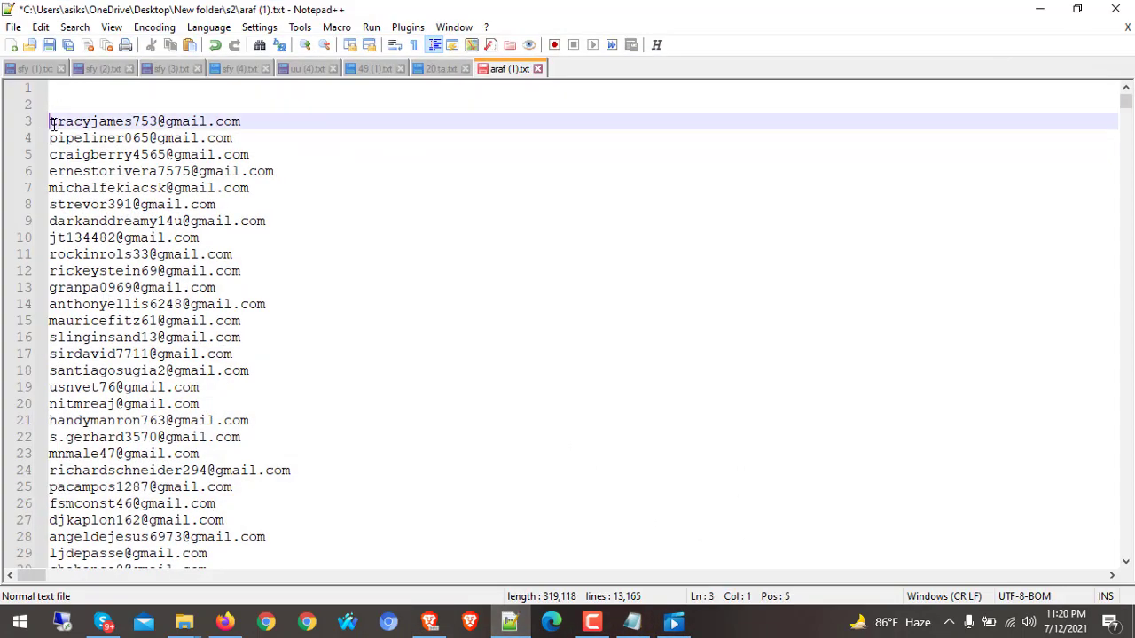
mouse_move(1126, 105)
mouse_down()
mouse_move(1126, 124)
mouse_move(1127, 110)
mouse_up()
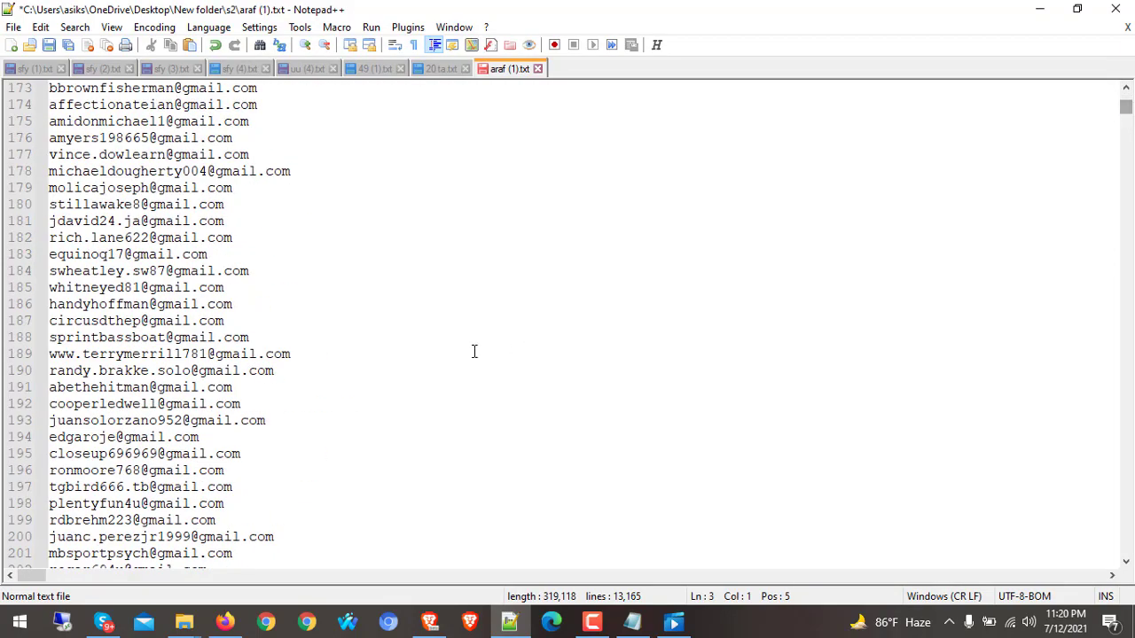
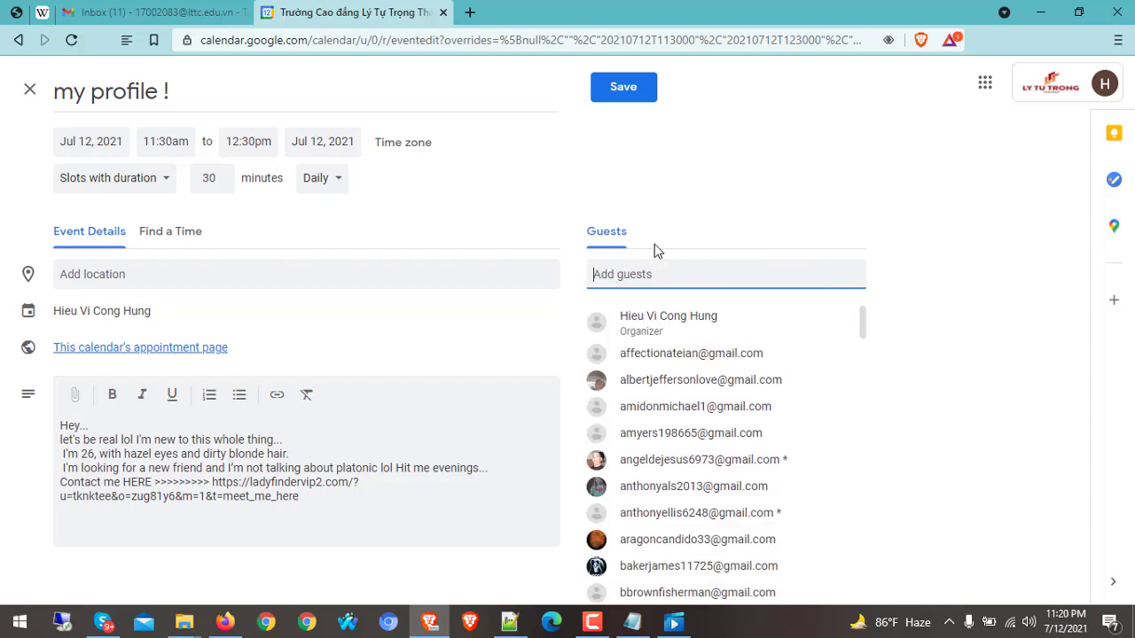
Save the 'my profile !' event with its pasted guest list
click(633, 92)
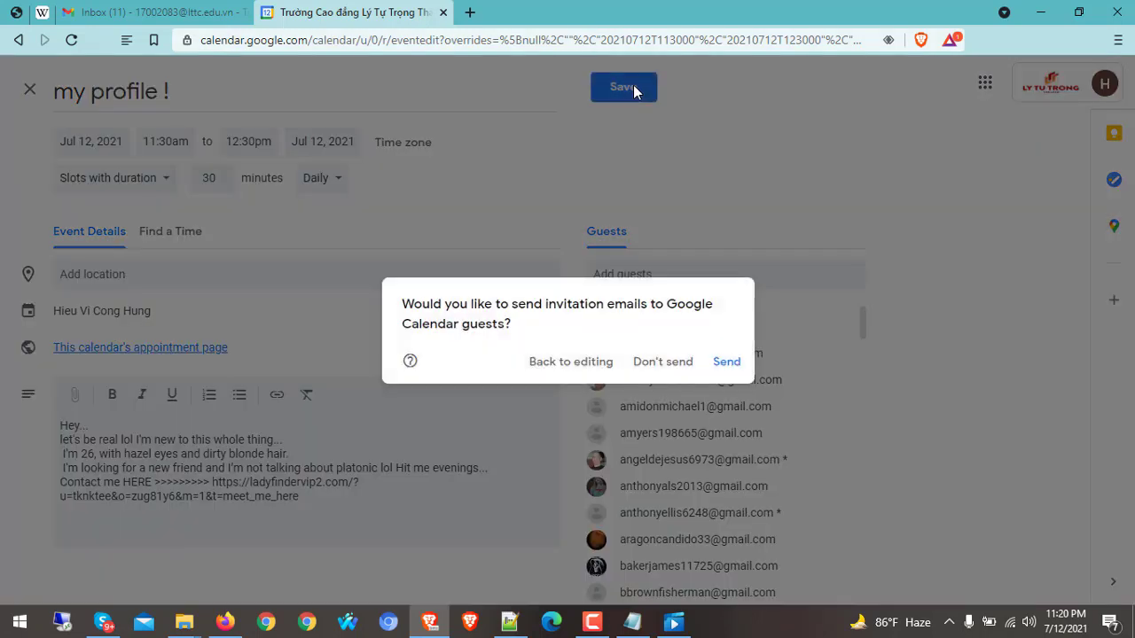
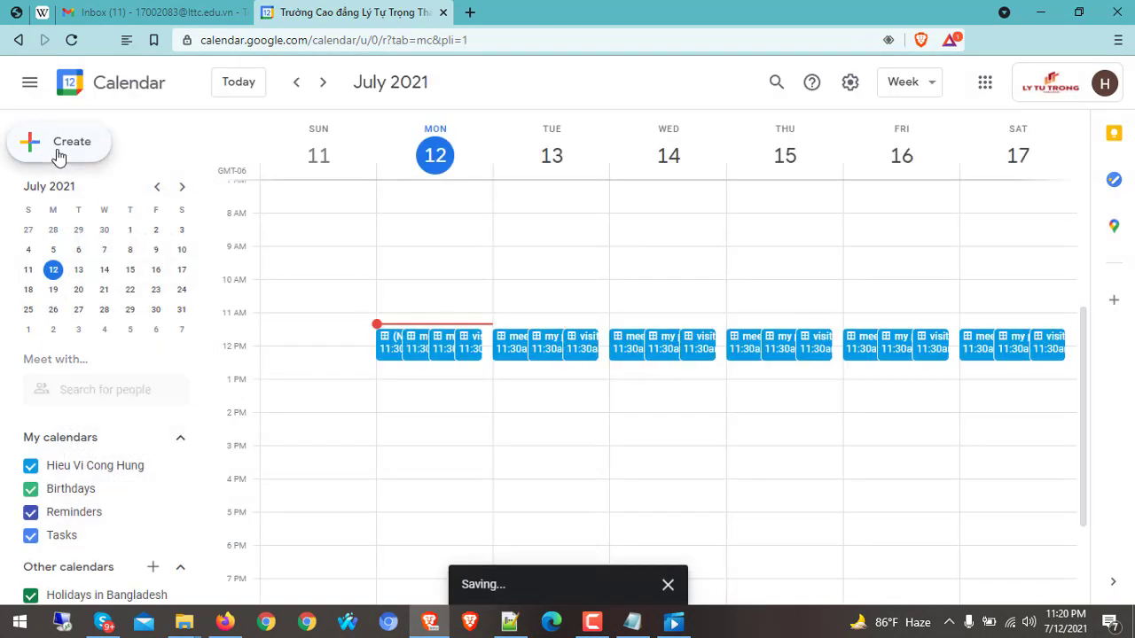
Create a new appointment-slot event with 30-minute slots, repeating daily, in the full editor
click(59, 144)
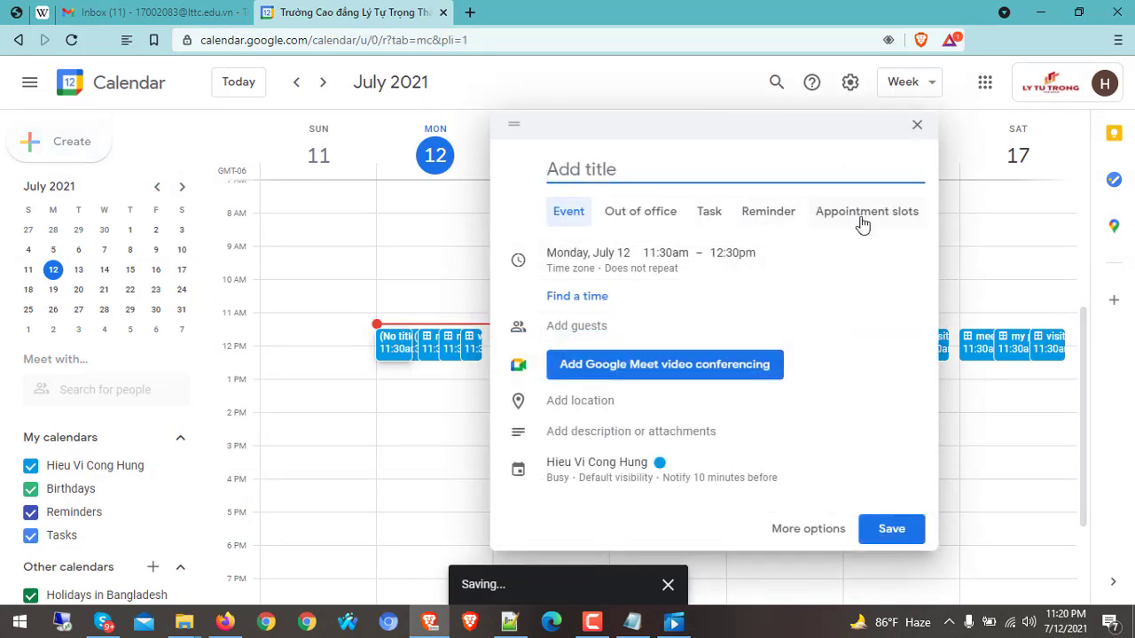
click(856, 218)
click(801, 346)
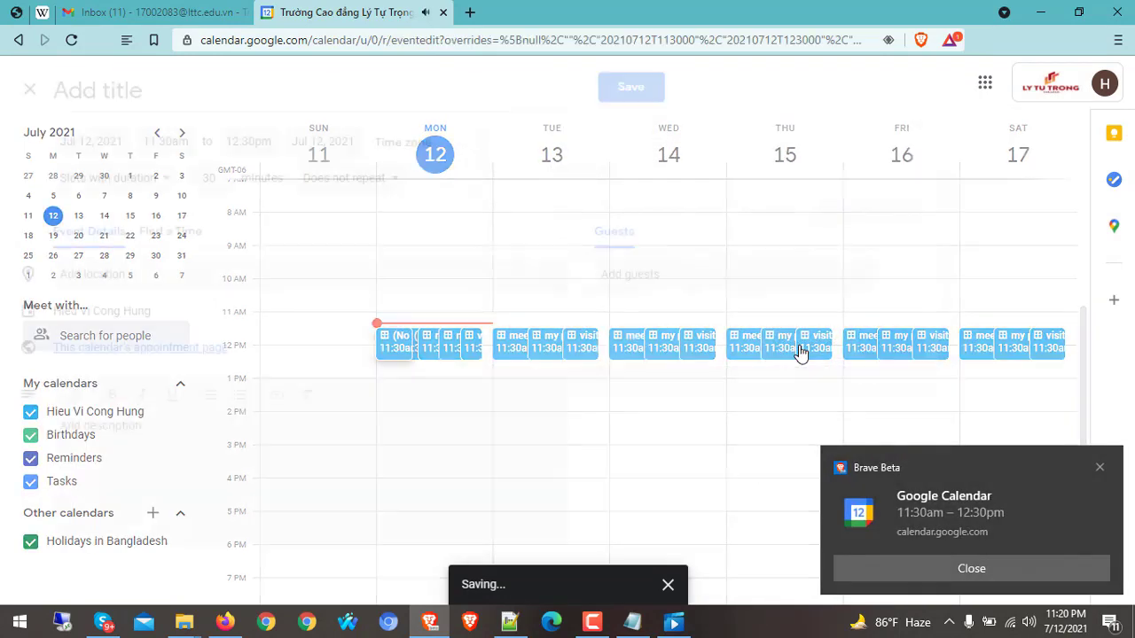
click(344, 177)
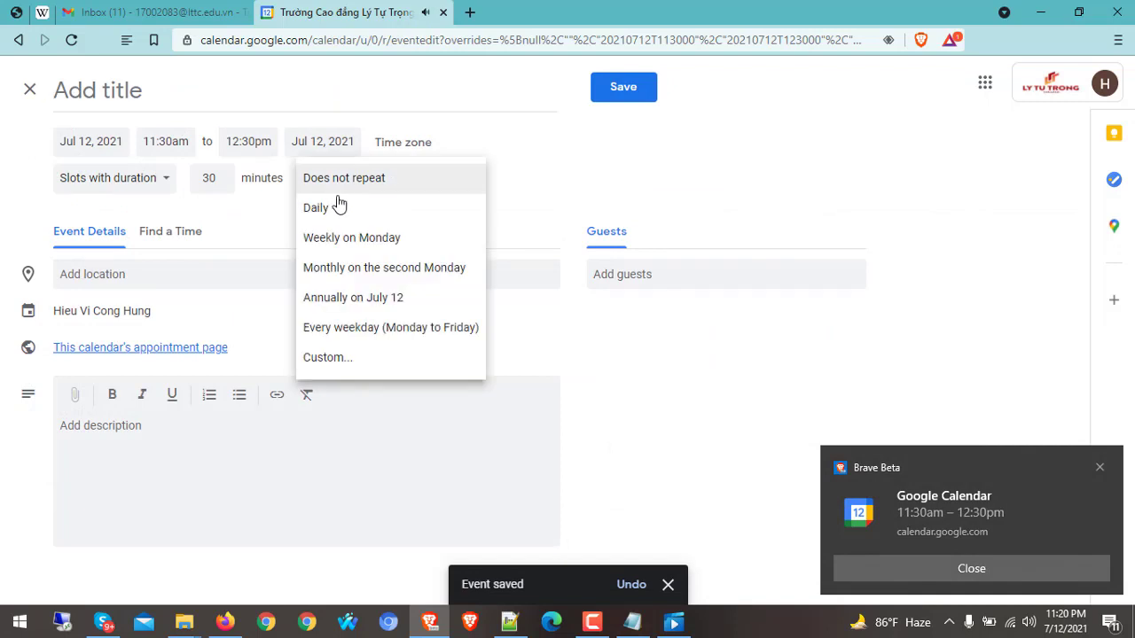
click(335, 217)
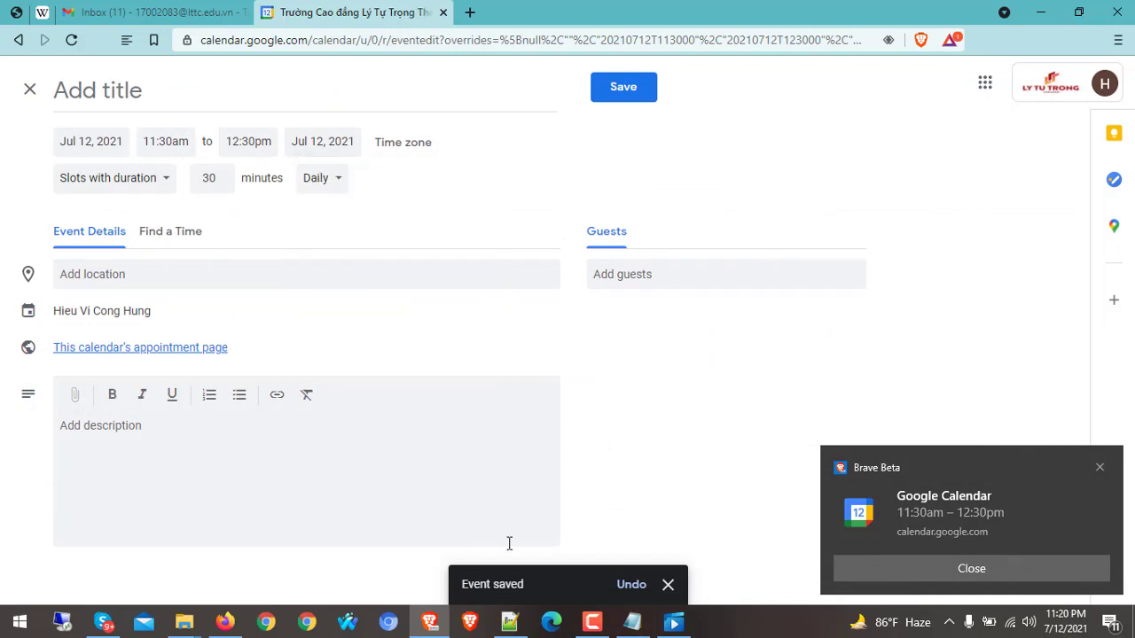
Paste the saved Notepad message into the event description
click(632, 621)
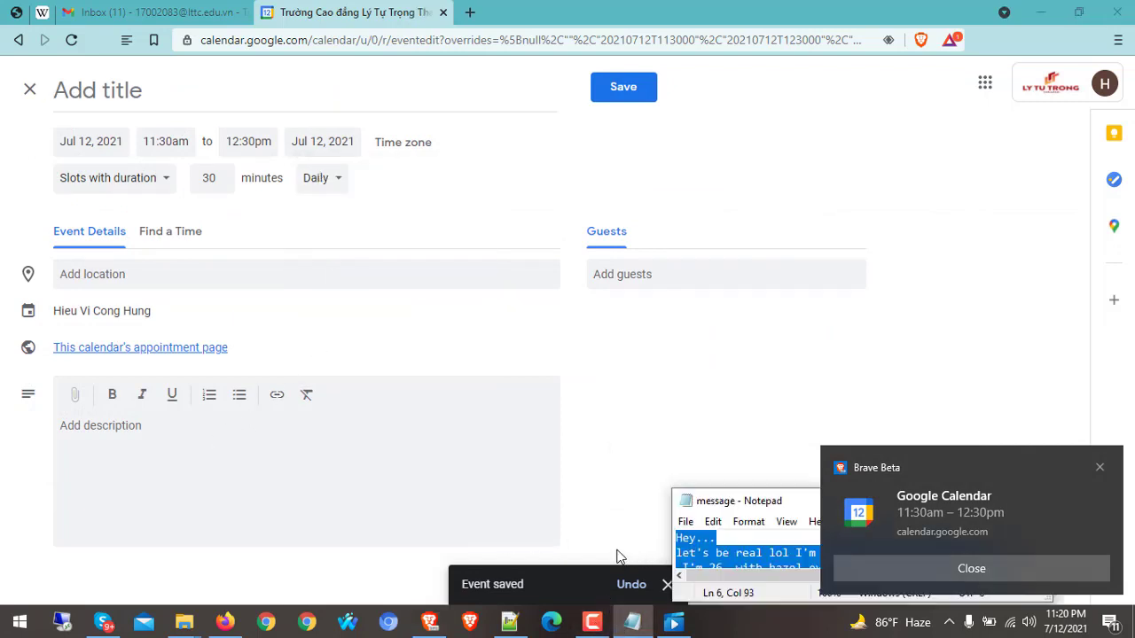
click(221, 430)
key(ctrl+v)
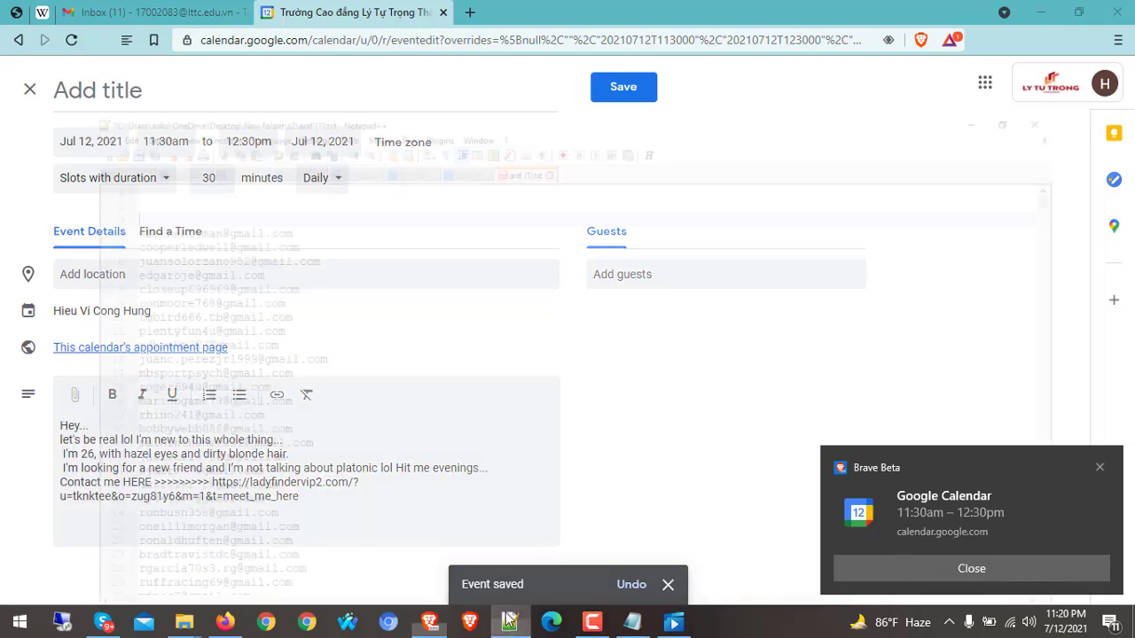
In Notepad++ araf (1).txt, select the e-mail addresses from line 4 through line 190
click(510, 622)
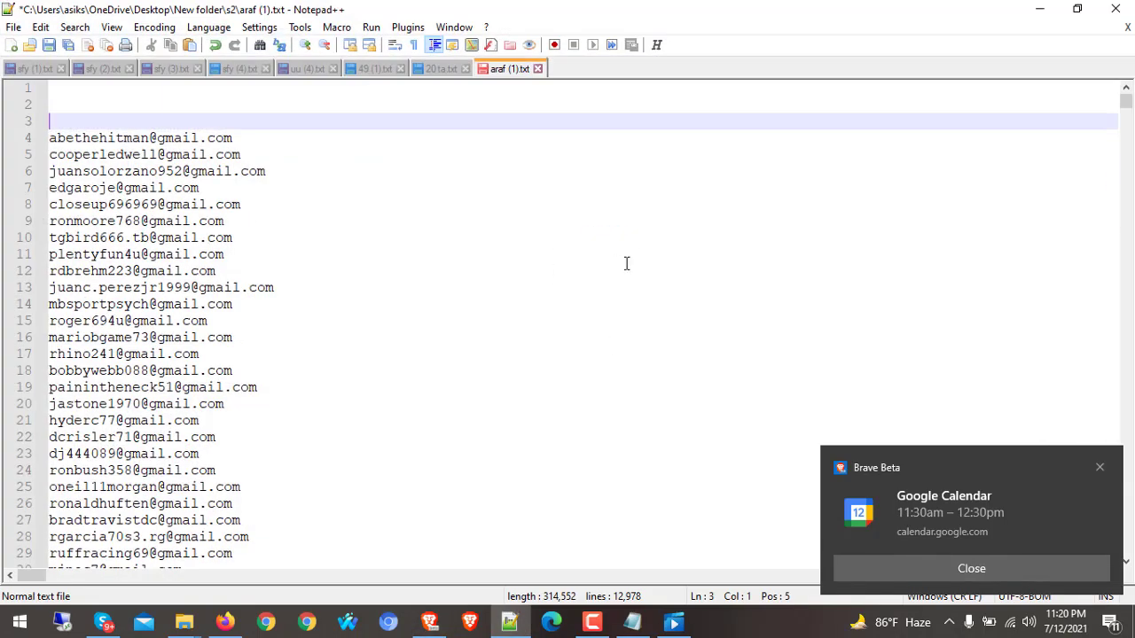
click(41, 139)
click(52, 139)
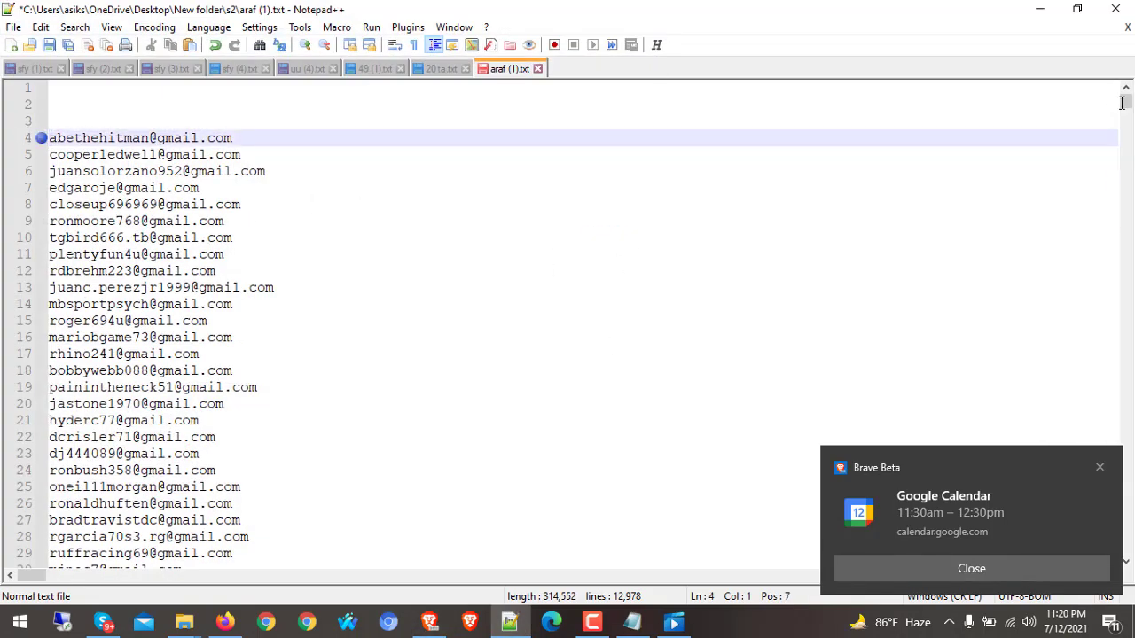
mouse_move(1123, 103)
mouse_down()
mouse_move(1124, 124)
mouse_move(1126, 107)
mouse_up()
shift+click(238, 427)
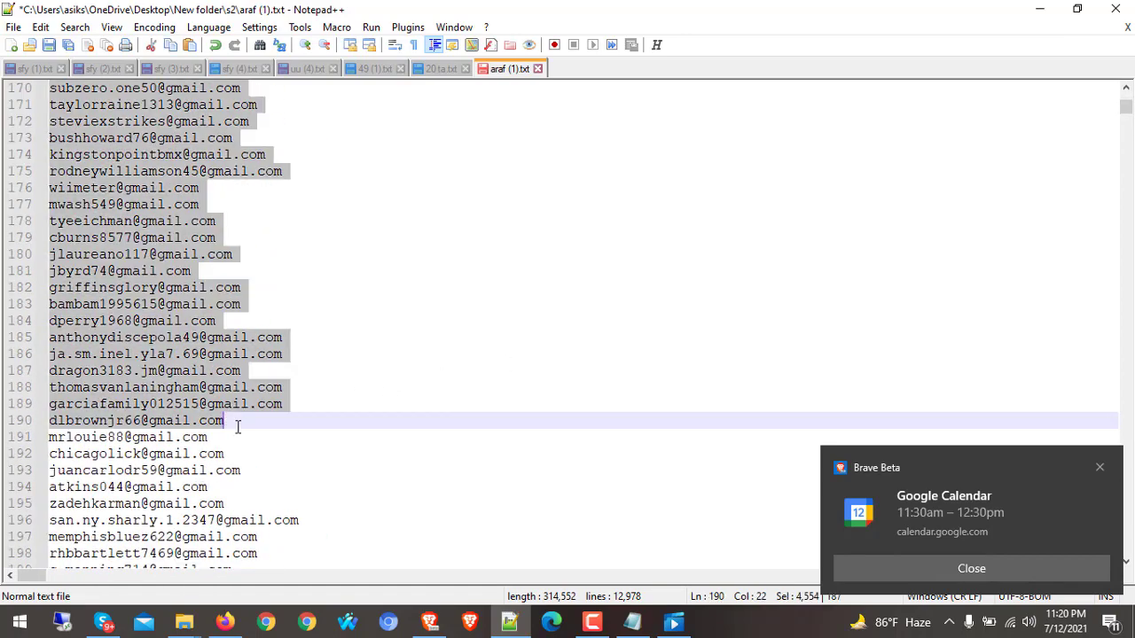
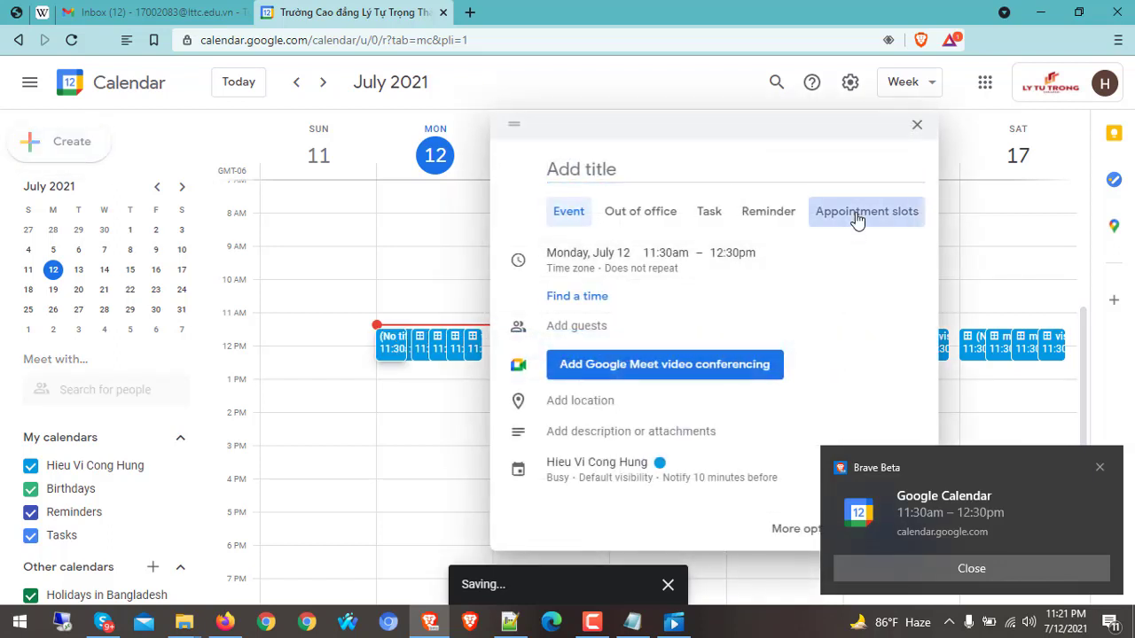
Switch the Jul 12 11:30am–12:30pm entry to appointment slots and dismiss two reminder notifications
click(857, 220)
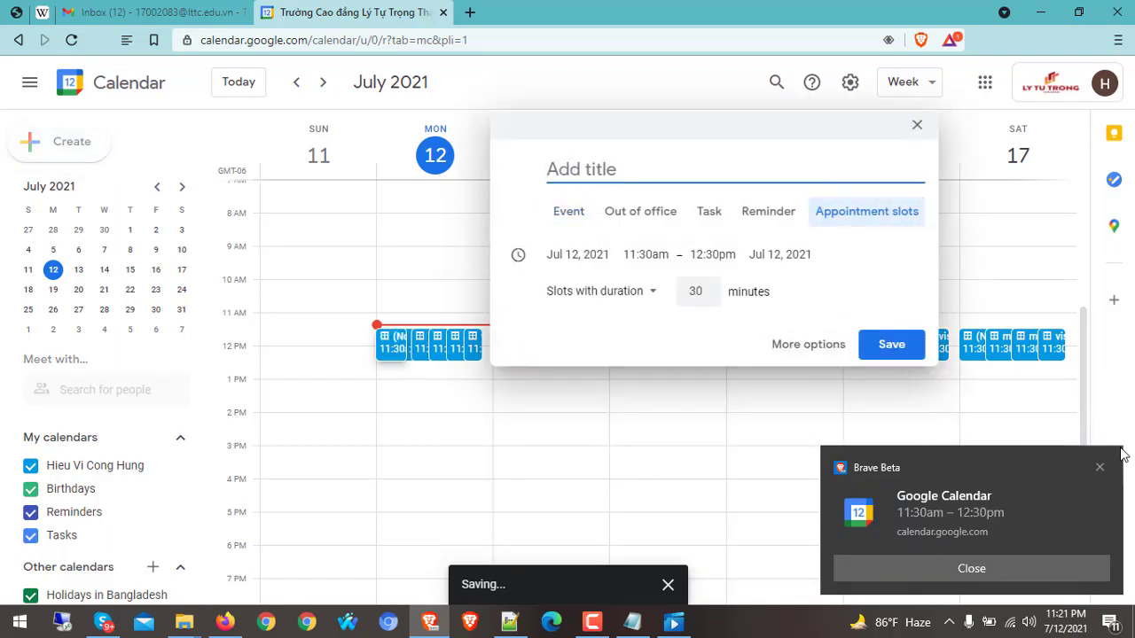
click(1100, 467)
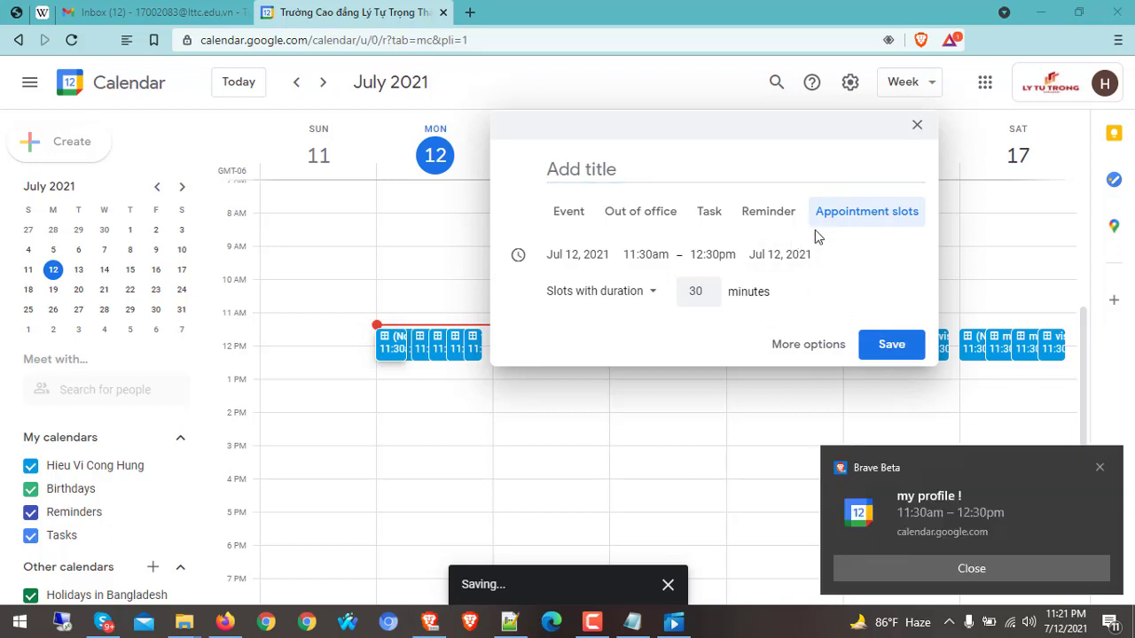
click(1100, 468)
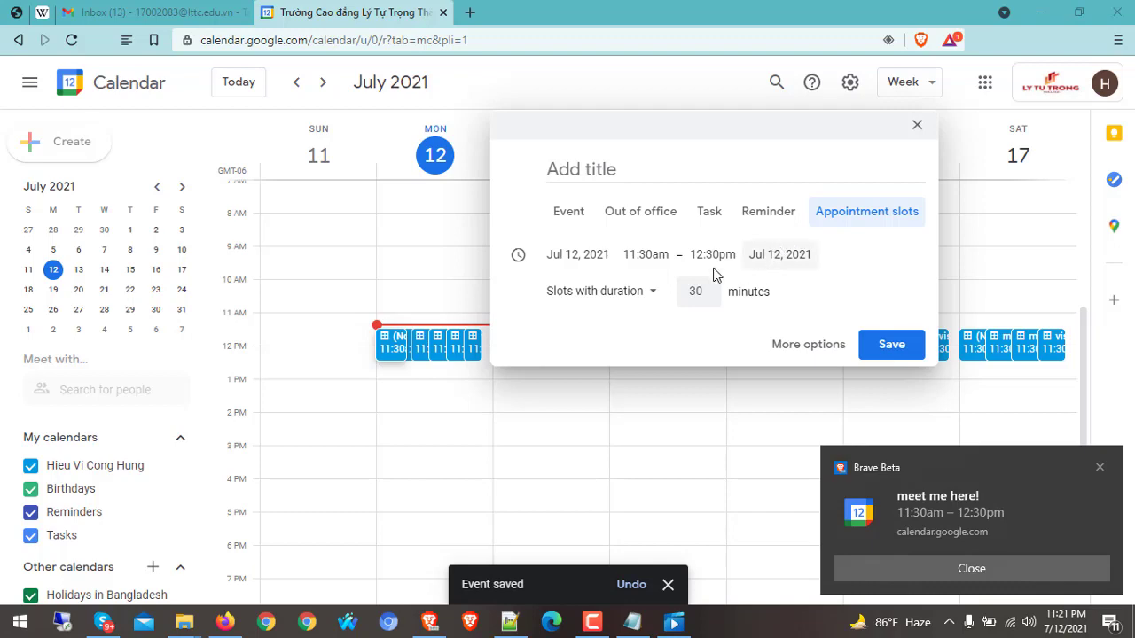
In the full event editor, set the appointment slots to repeat daily
click(818, 350)
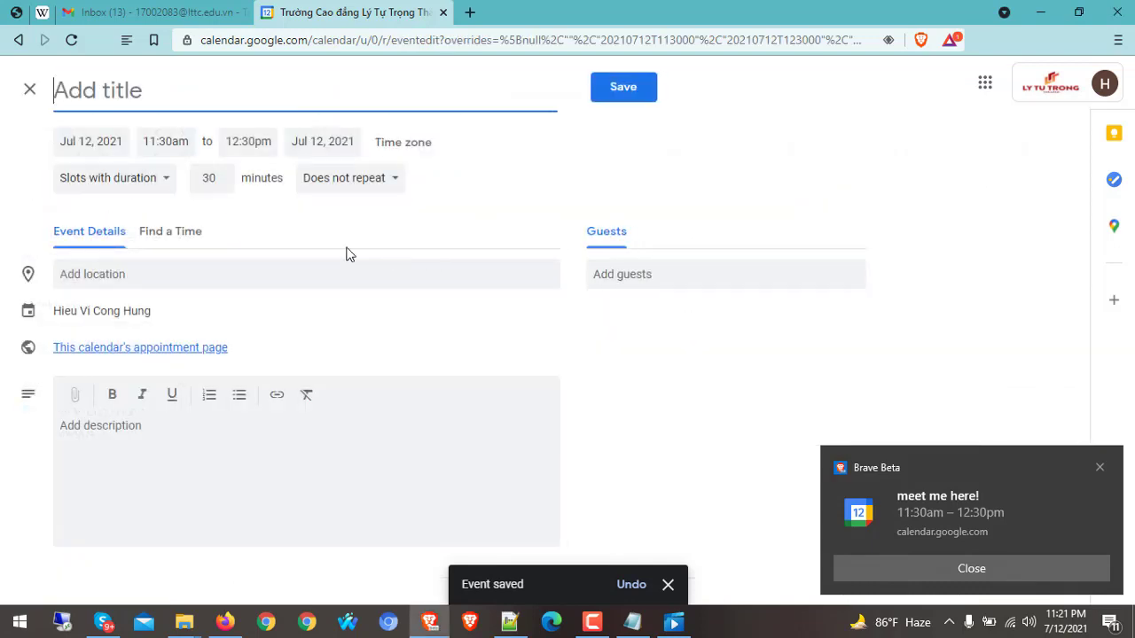
click(339, 183)
click(364, 209)
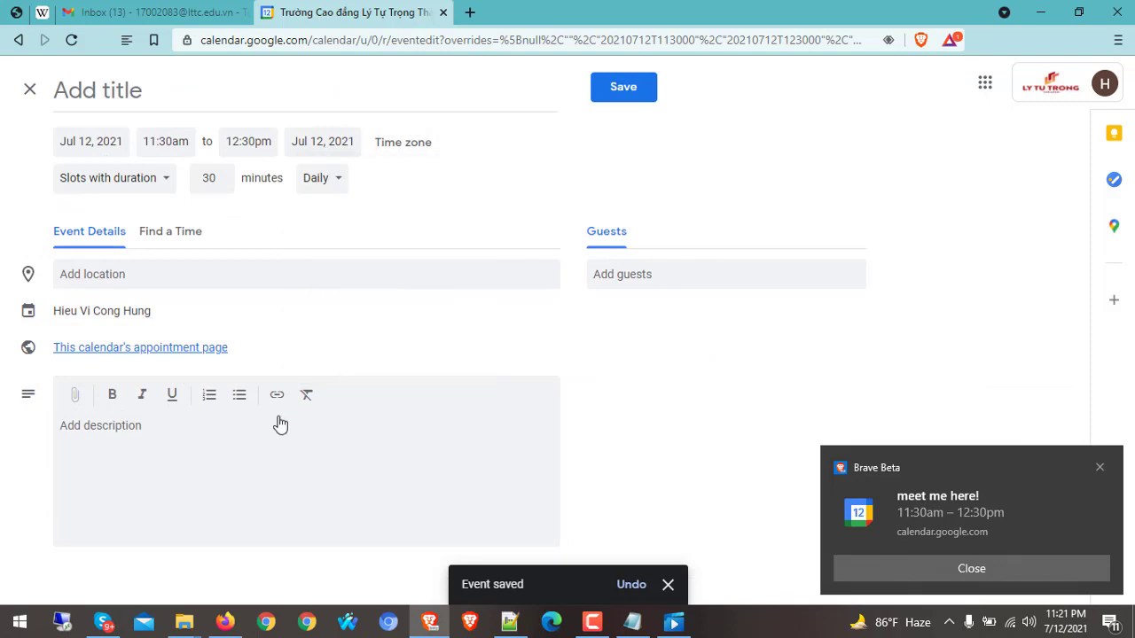
Title the appointment slots "find me !"
click(131, 93)
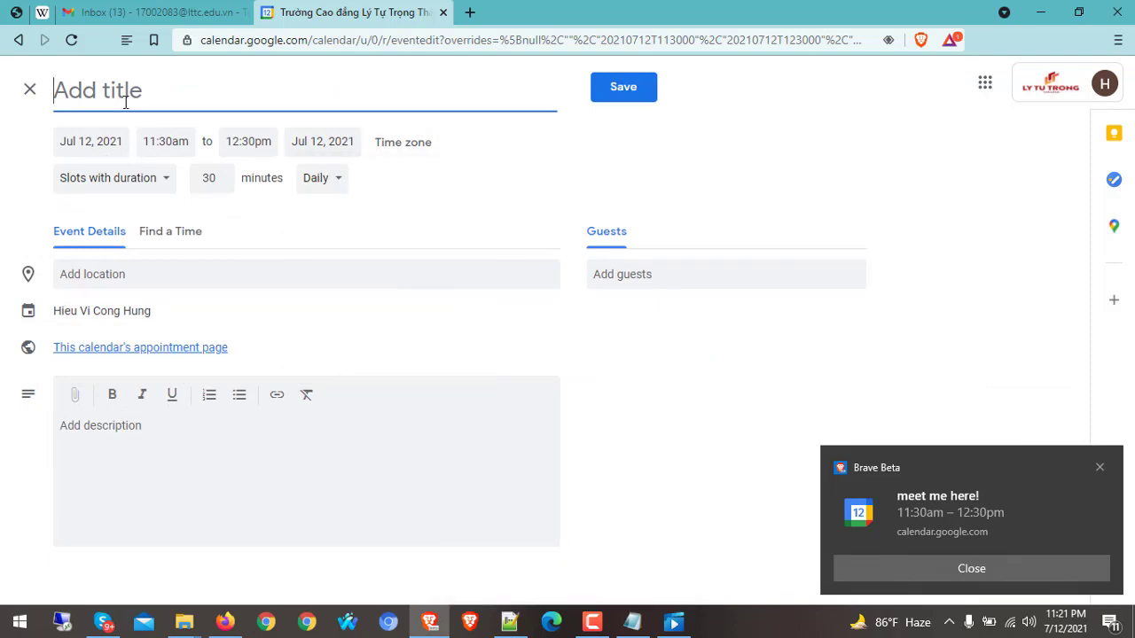
text(find )
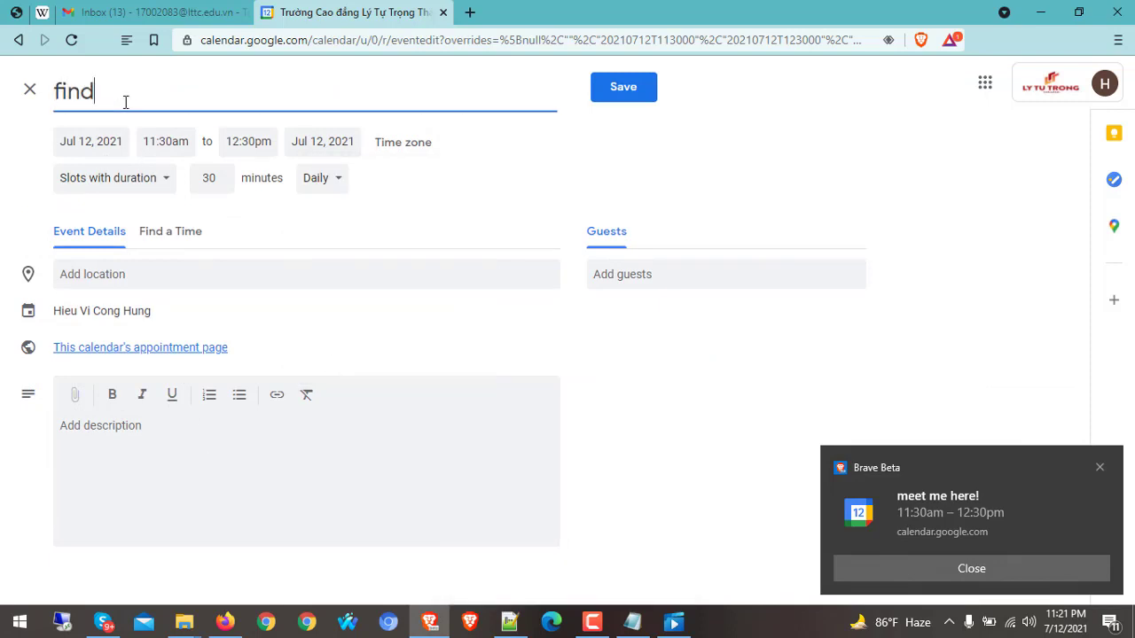
text(me 1)
key(BackSpace)
text(!)
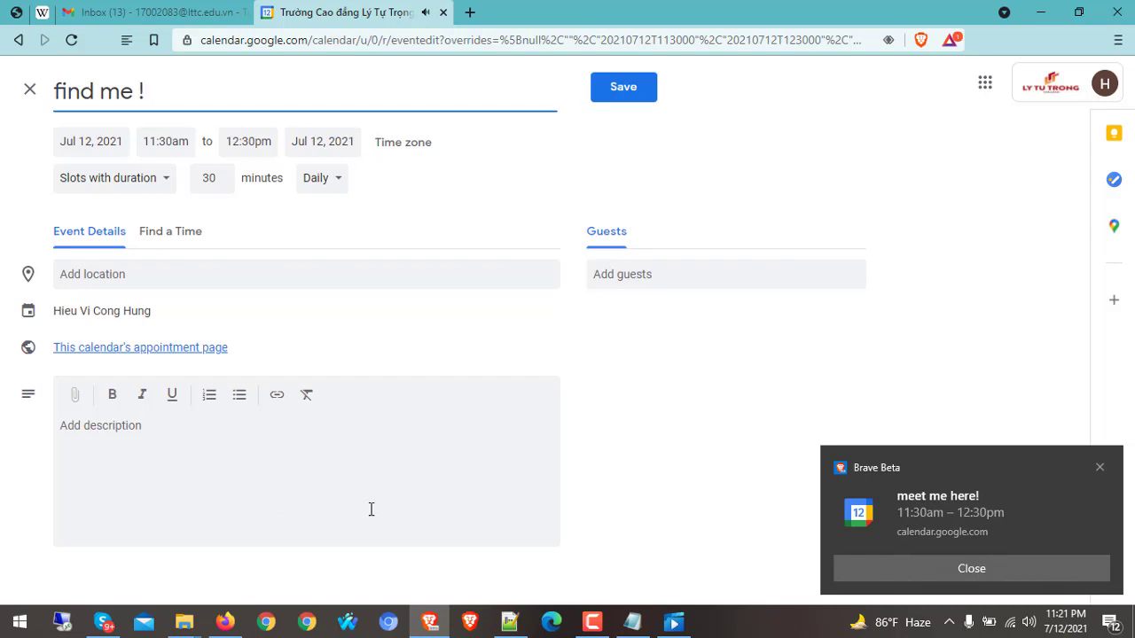
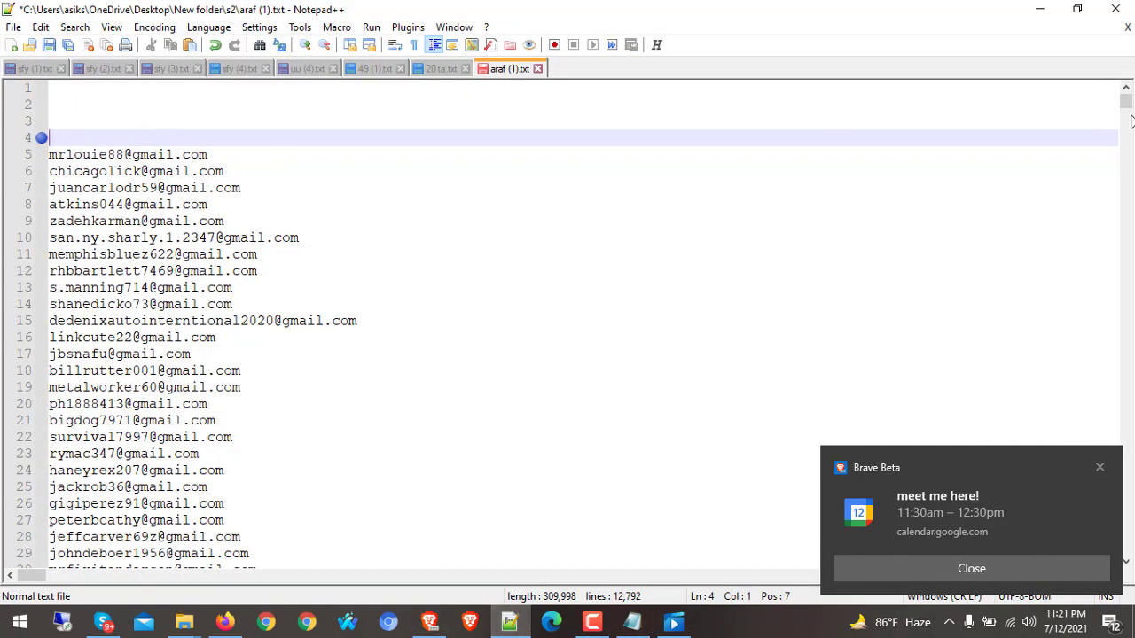
Select the guest e-mail addresses on lines 4–192 of araf (1).txt in Notepad++
drag(1128, 102, 1128, 110)
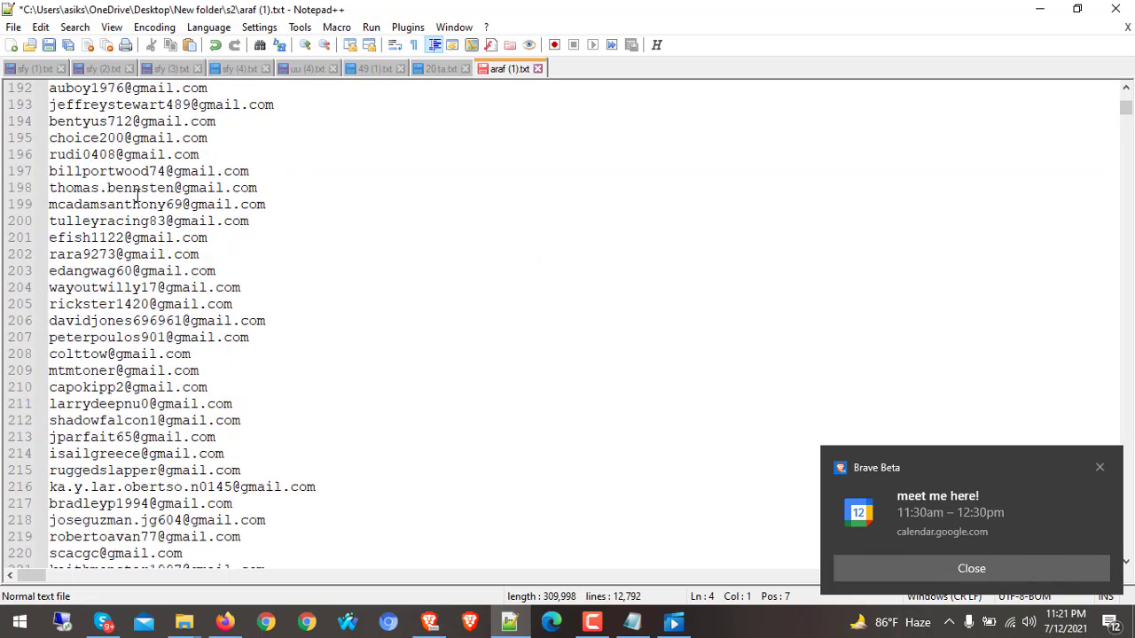
shift+click(215, 89)
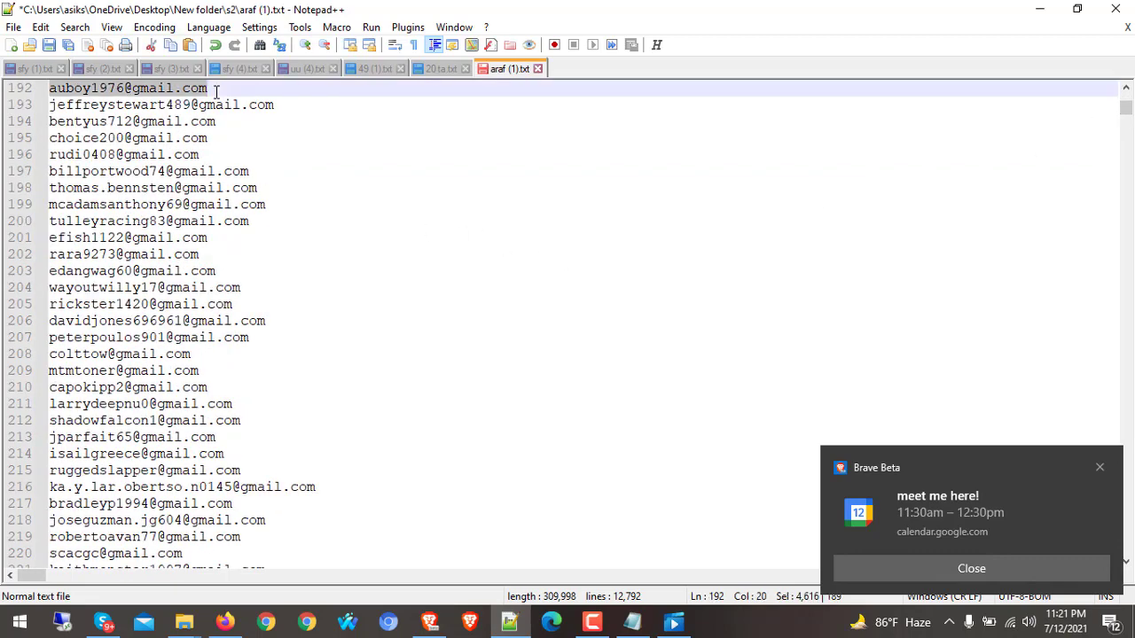
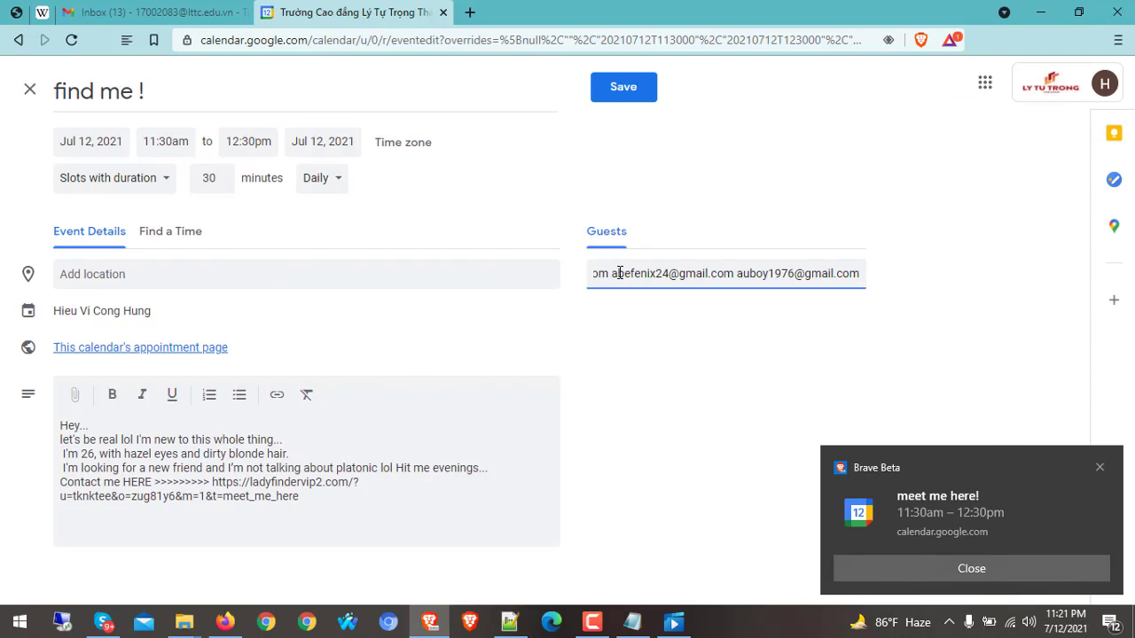
Commit the pasted e-mail addresses as guests of the 'find me !' event and review the list
key(Return)
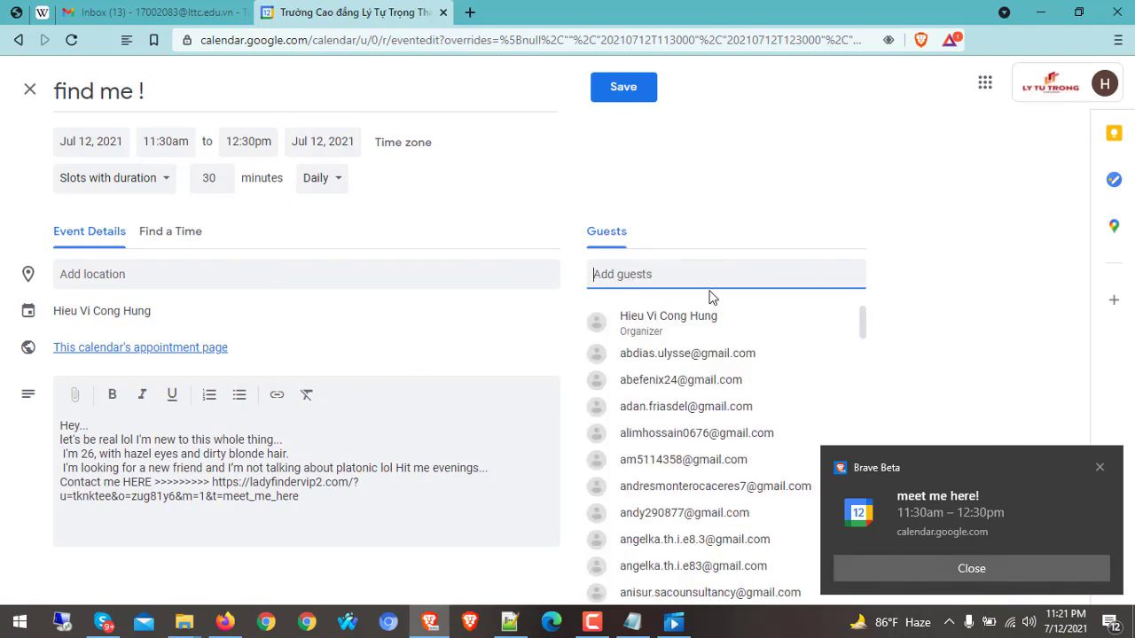
scroll(692, 399, down, 3)
scroll(692, 399, down, 2)
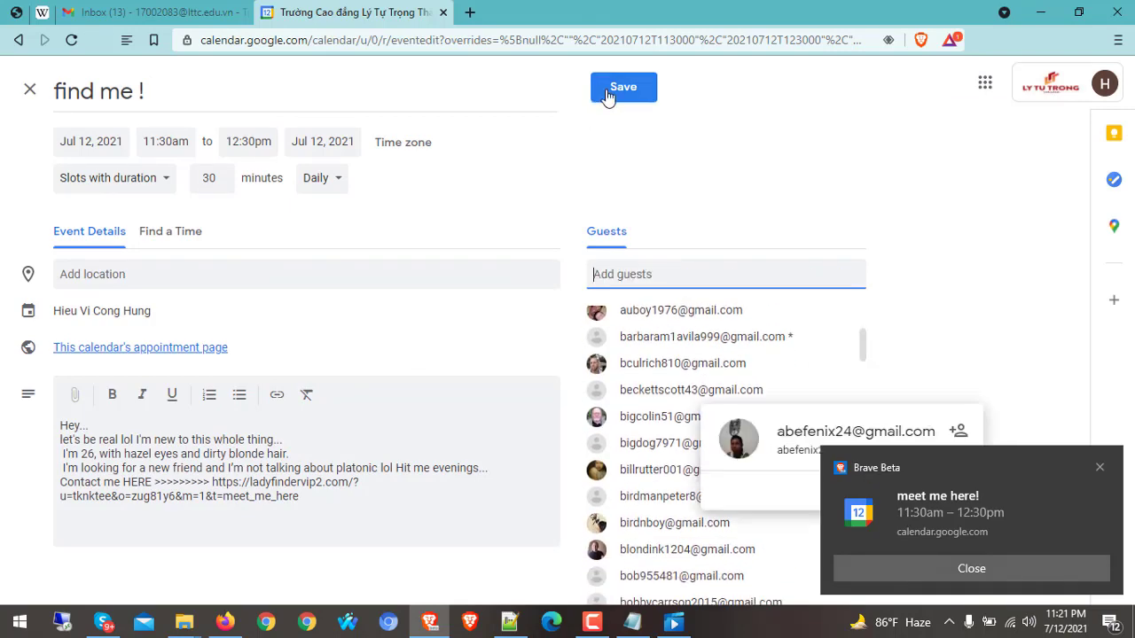
Save the 'find me !' slots, sending invitations to all guests including outside addresses, then dismiss the notices
click(623, 87)
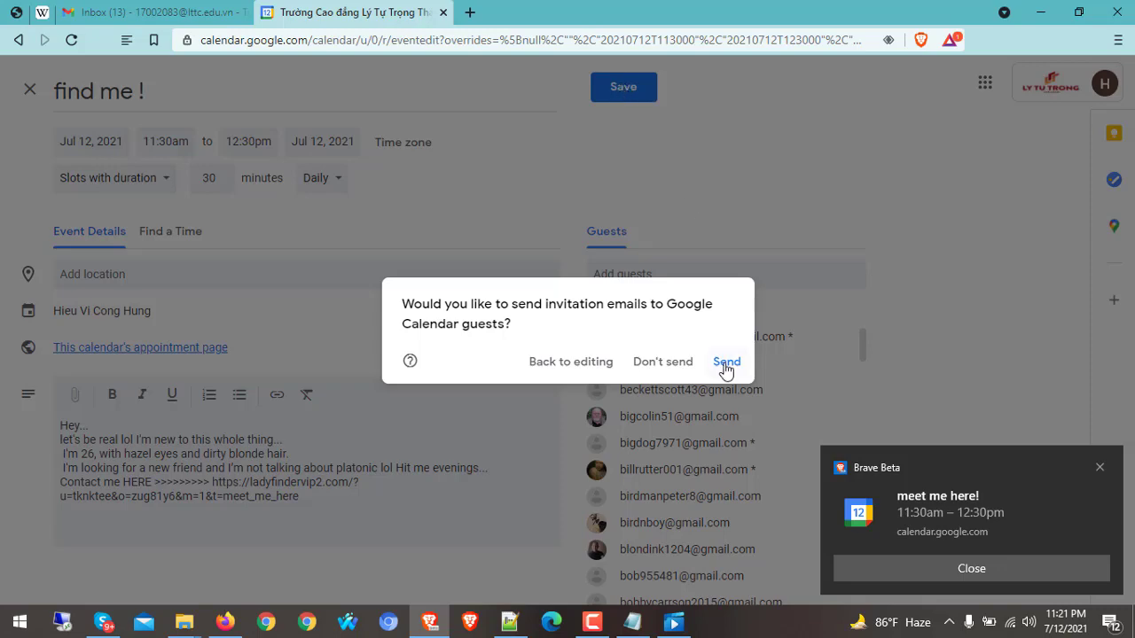
click(725, 362)
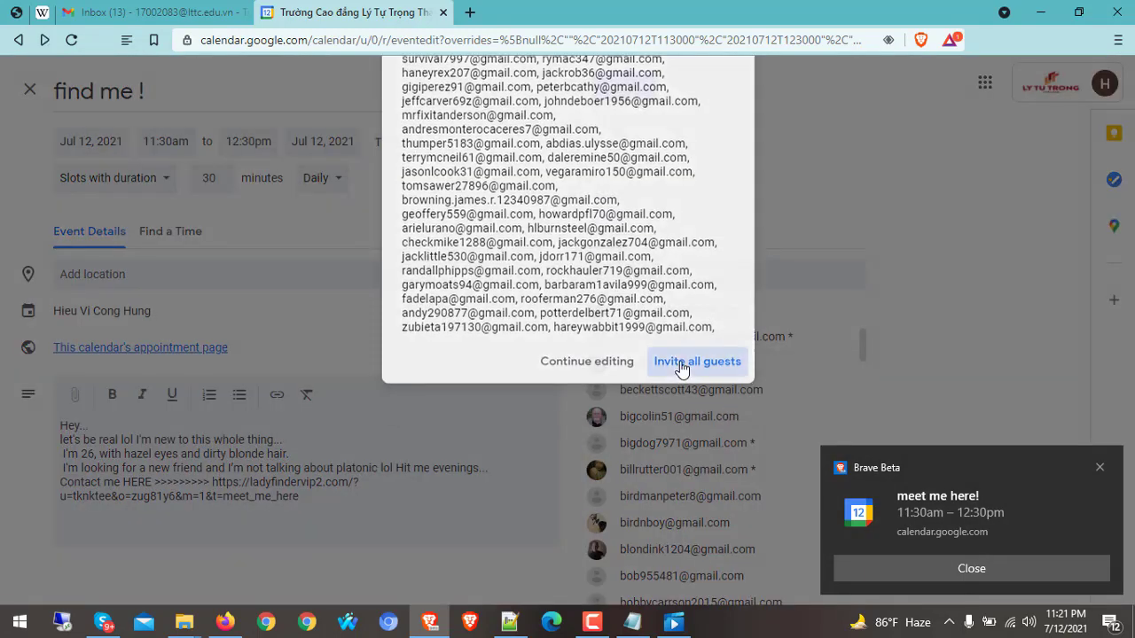
click(697, 362)
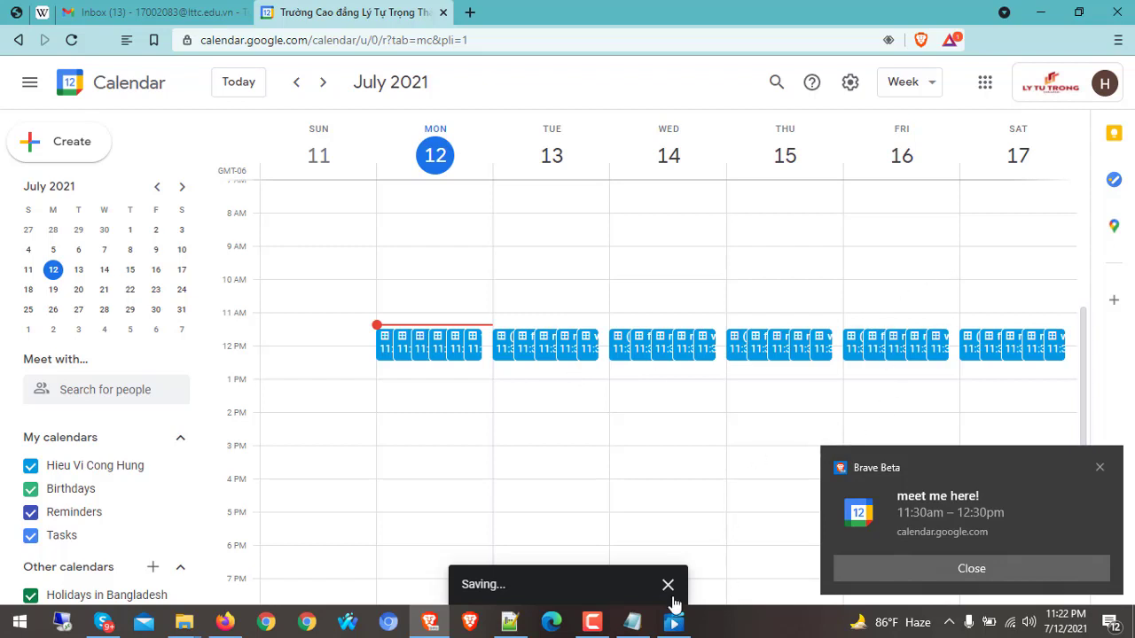
click(668, 585)
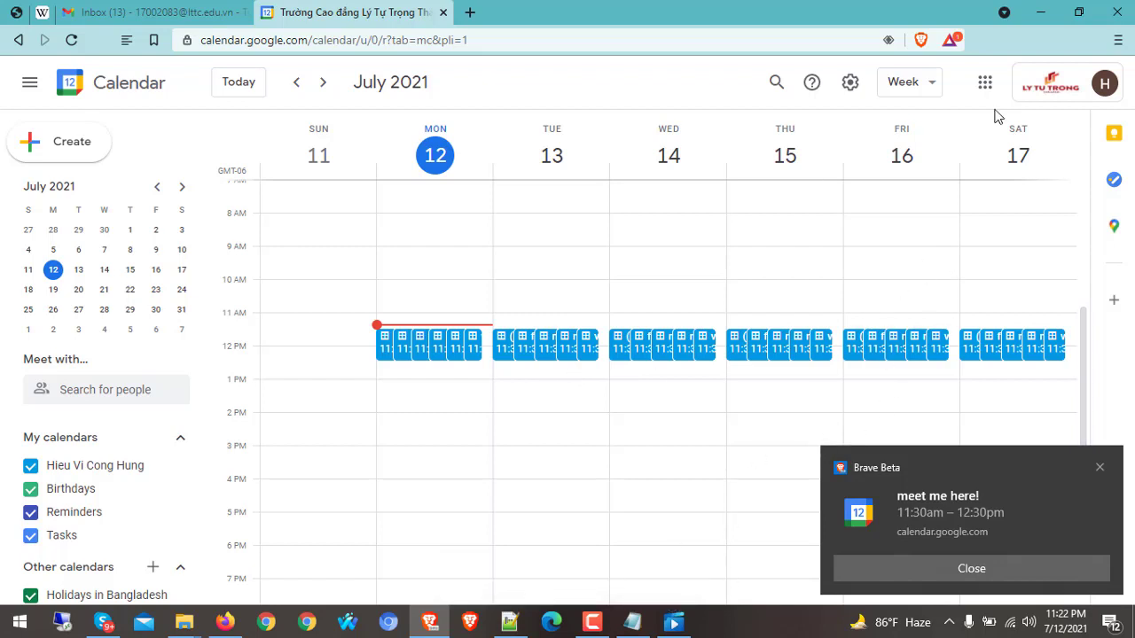
click(1100, 468)
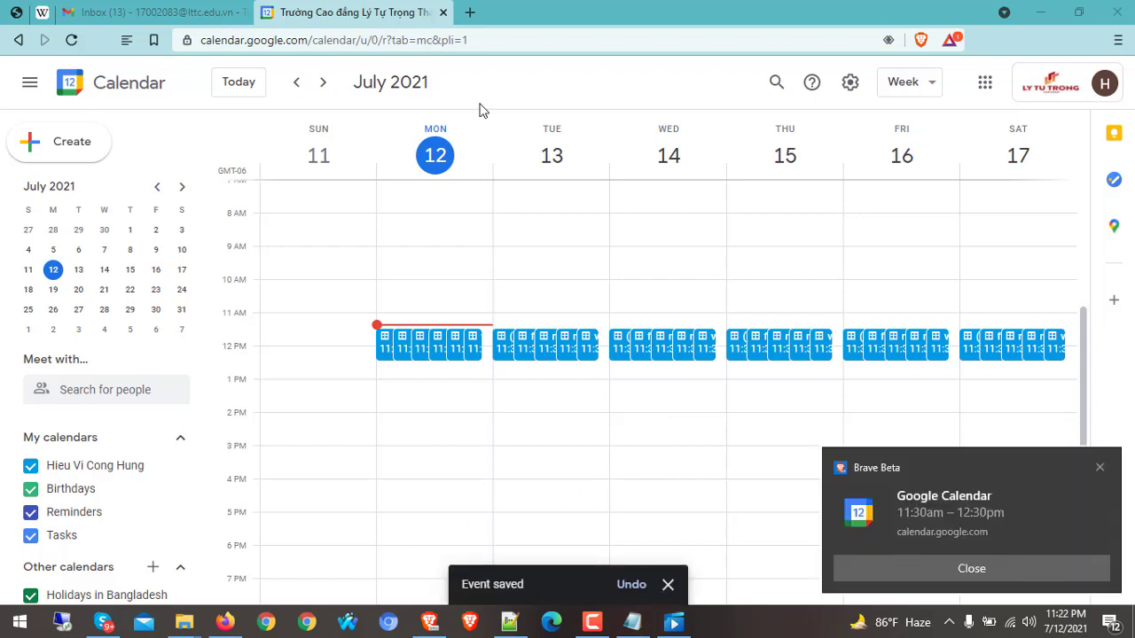
Clear all Brave browsing data, including cookies, cached files, passwords and autofill, via Ctrl+Shift+Delete
key(ctrl+shift+Delete)
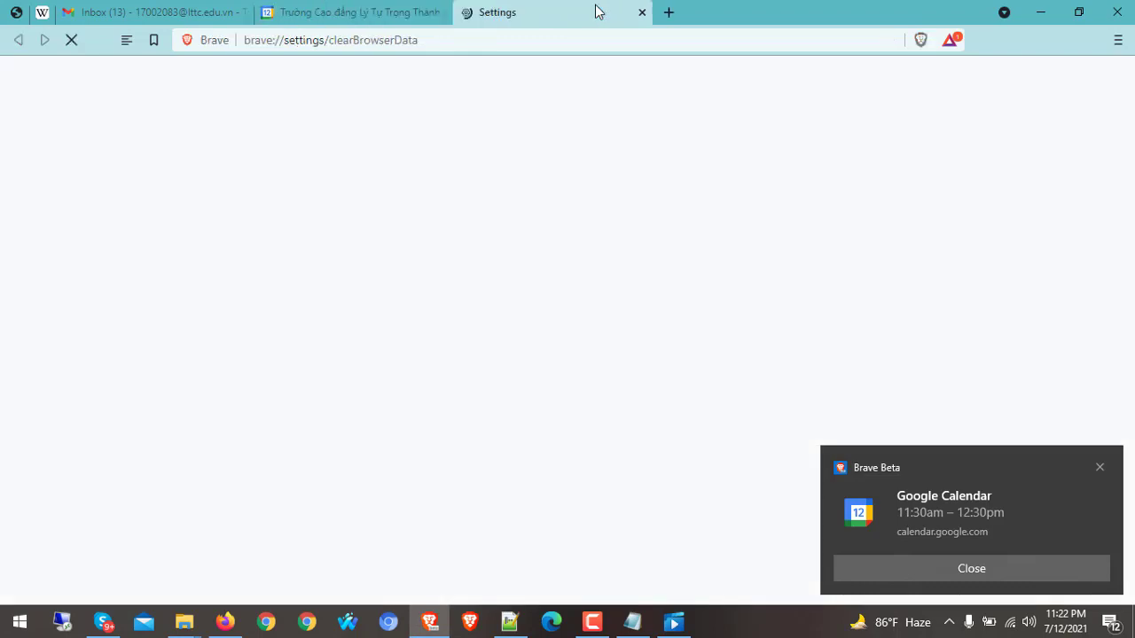
scroll(633, 240, down, 3)
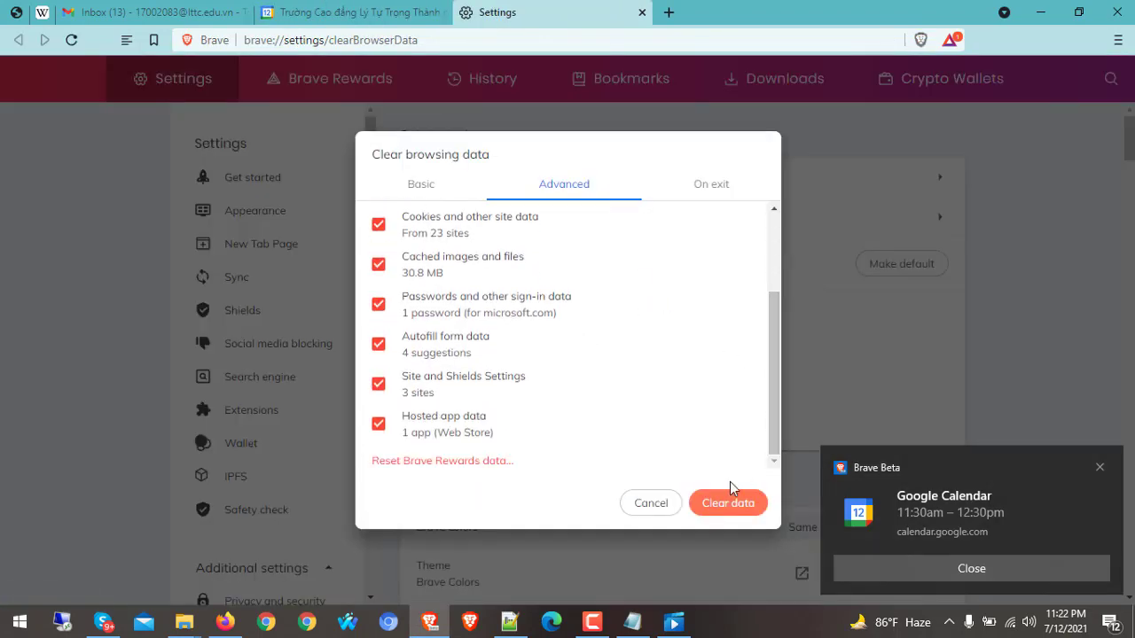
click(735, 504)
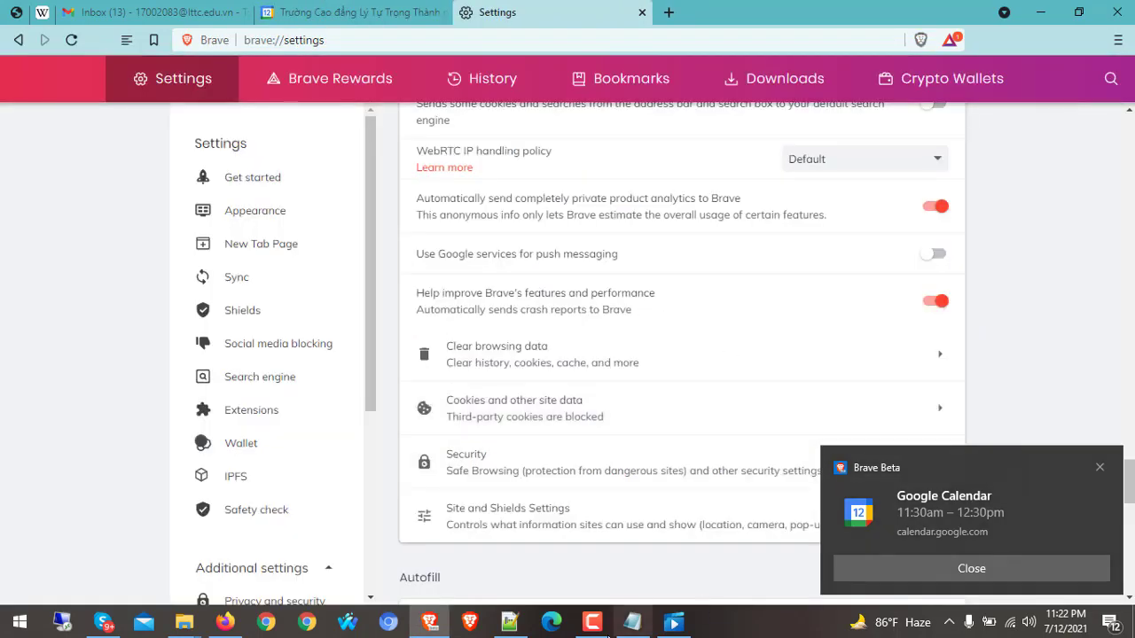
click(602, 626)
click(1029, 486)
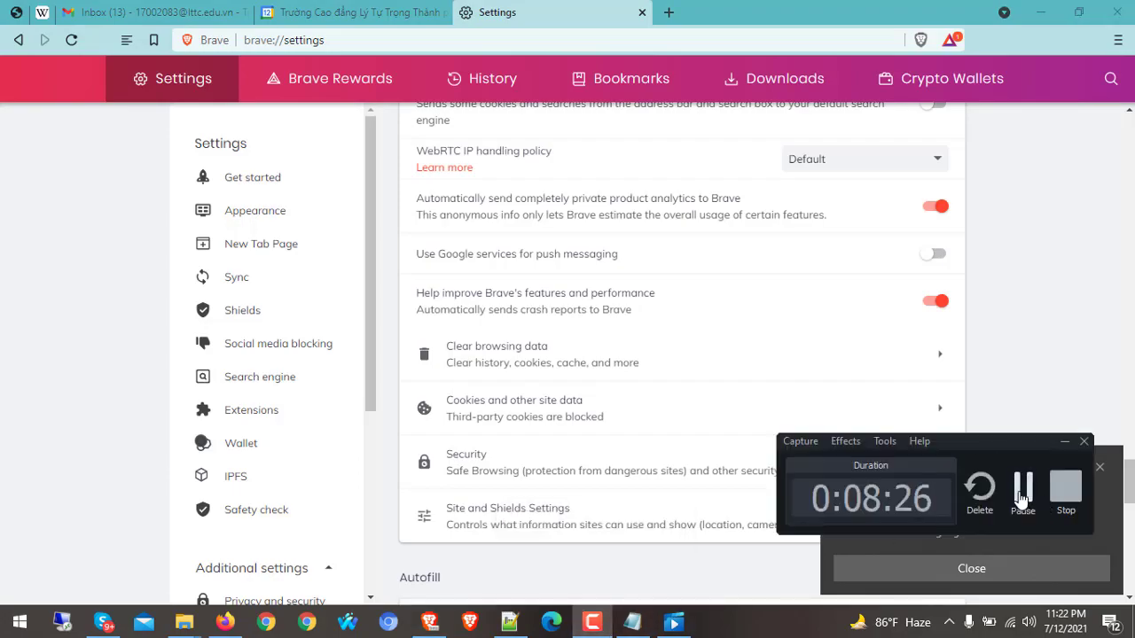